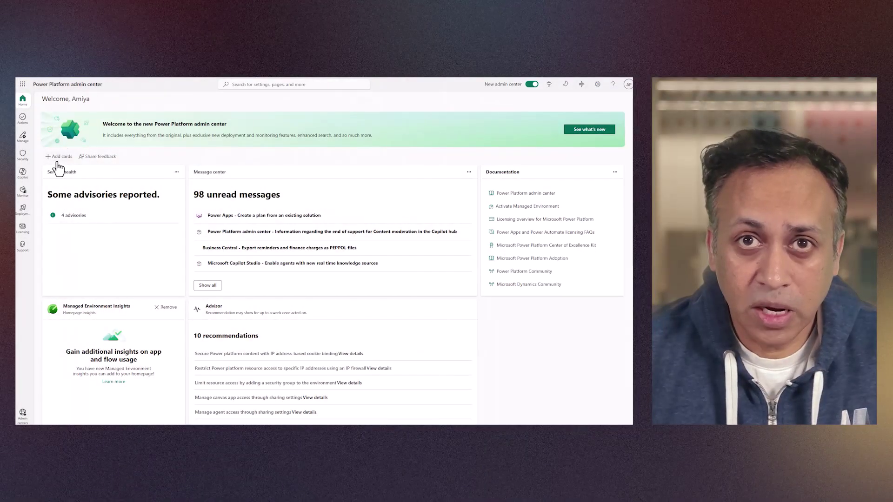
Open Copilot Studio licensing and switch the consumption trend to April 2025, then back to Month to date.
click(24, 235)
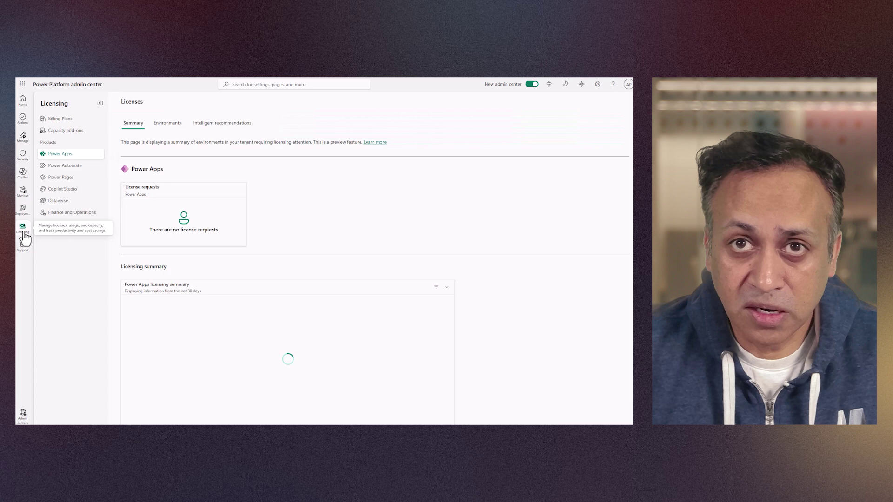
click(51, 191)
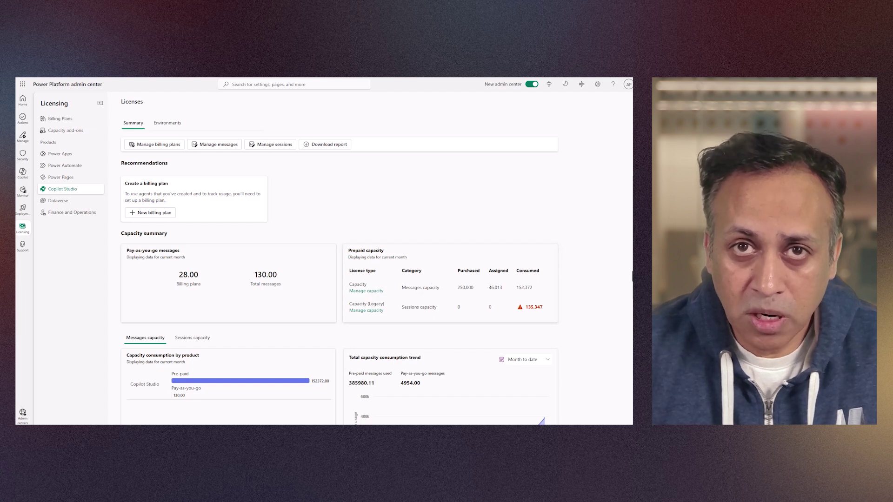
scroll(631, 325, down, 3)
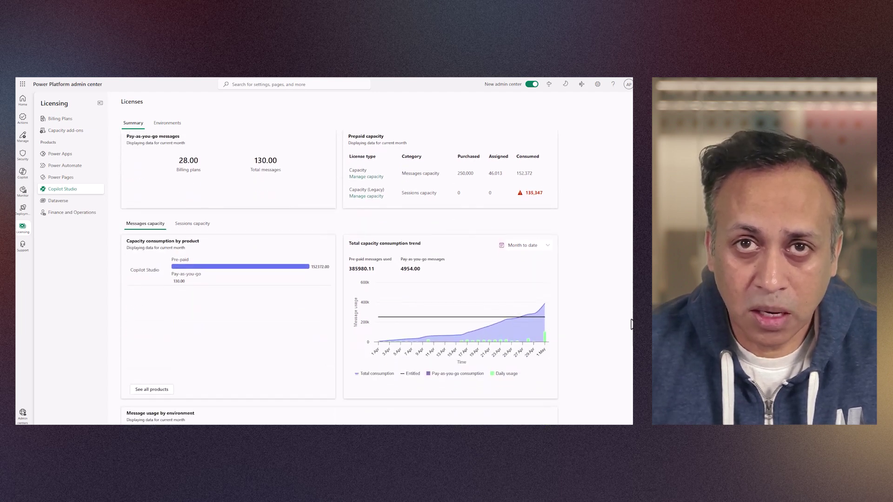
click(543, 239)
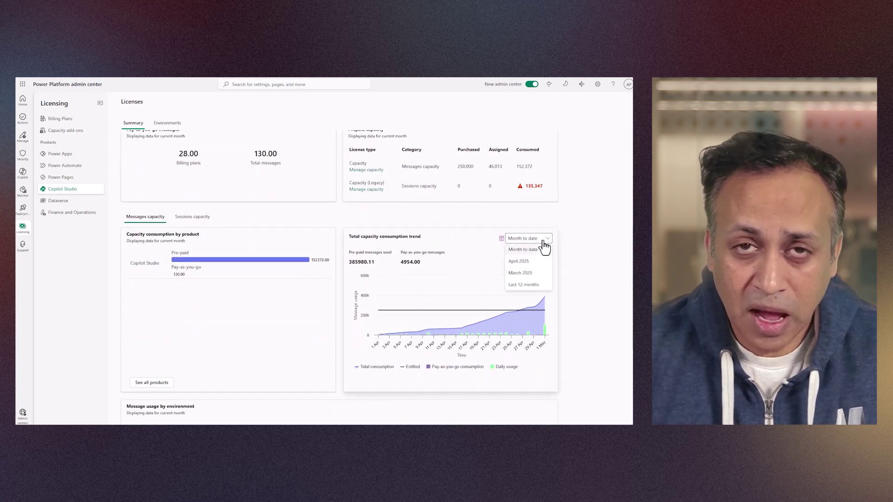
click(518, 261)
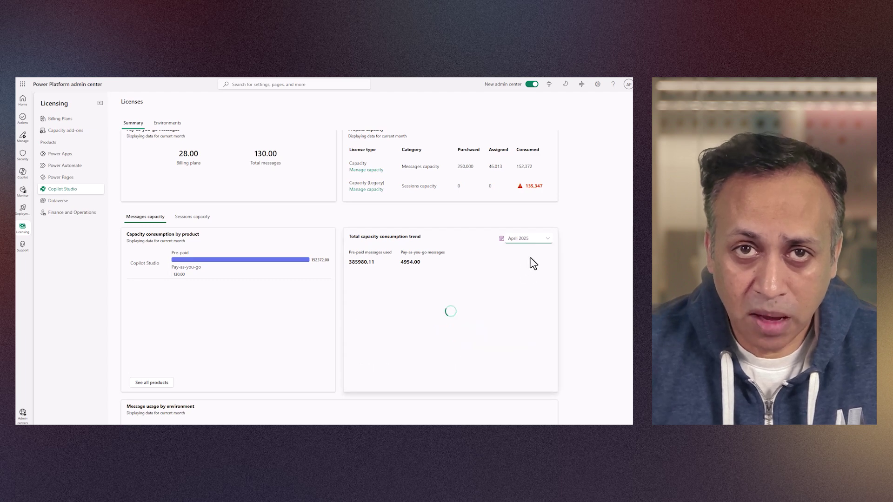
click(535, 239)
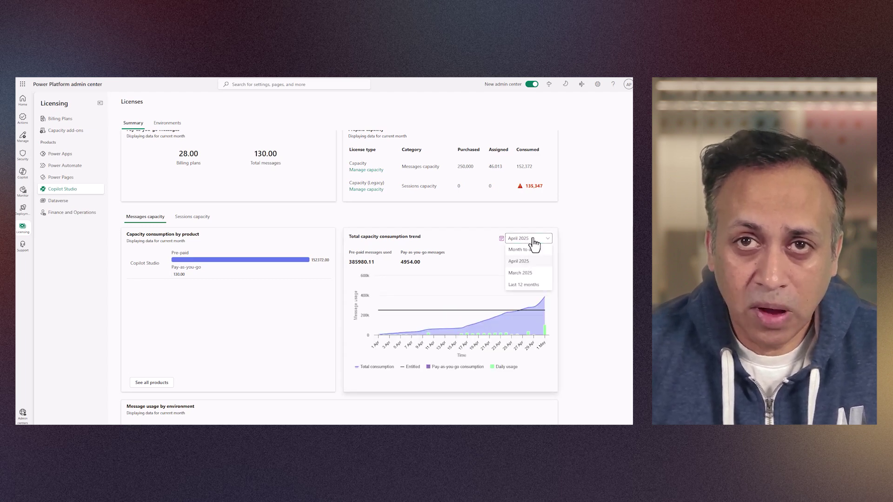
click(524, 251)
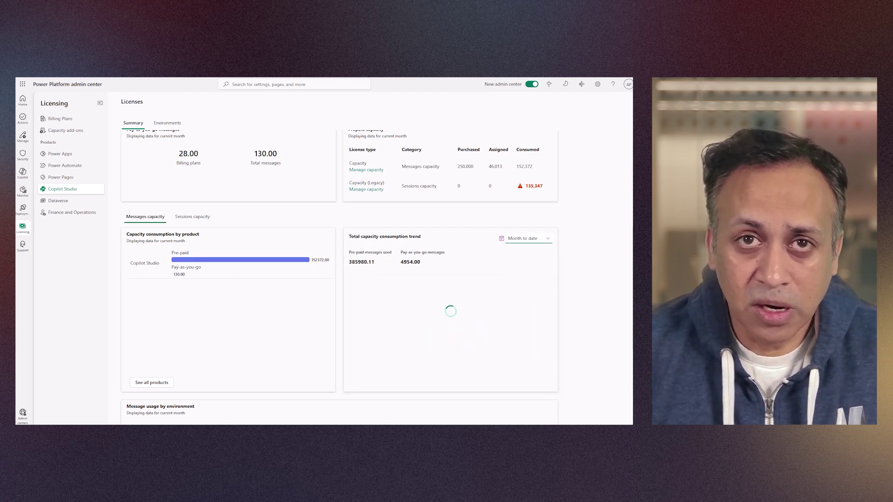
Review message usage by environment and list all environments.
scroll(627, 326, down, 4)
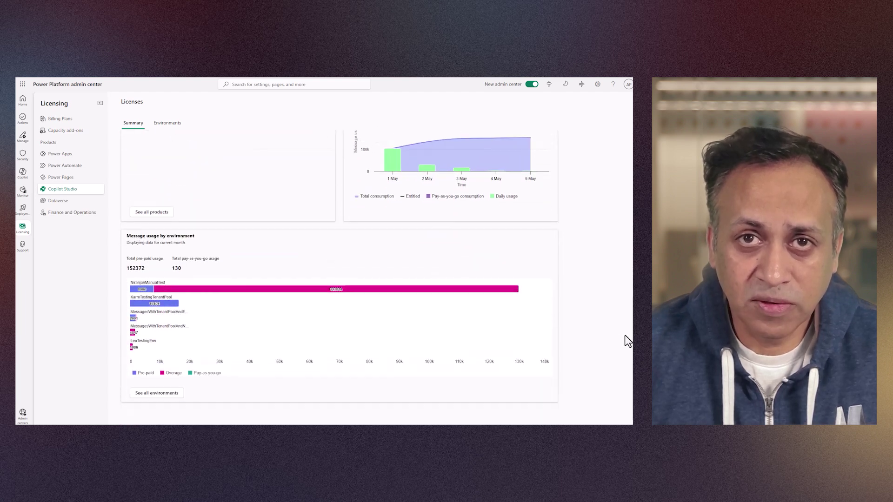
mouse_move(488, 299)
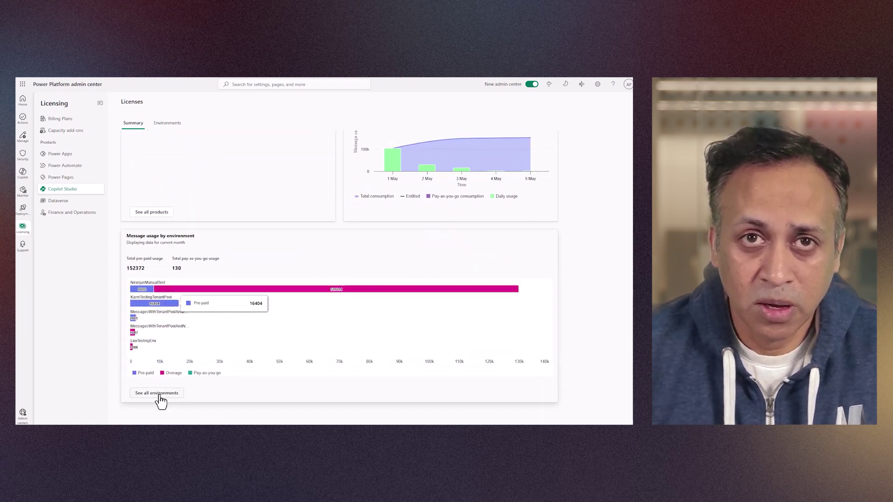
click(160, 394)
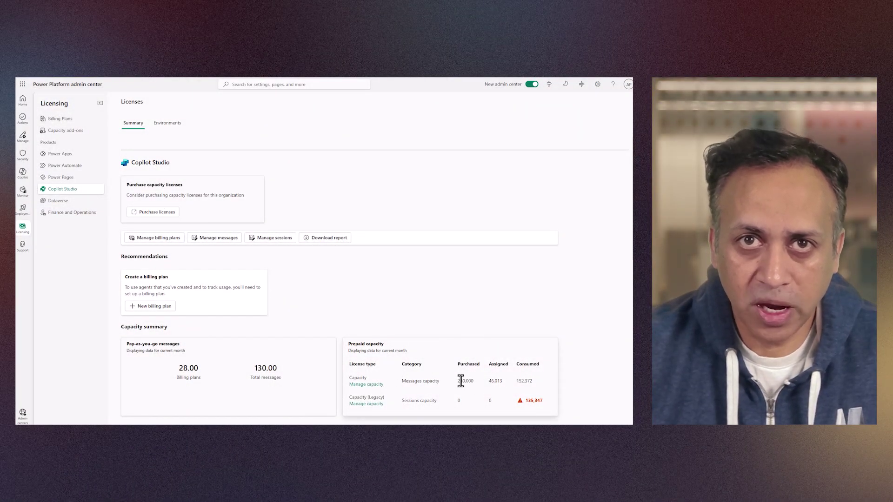
drag(458, 381, 465, 381)
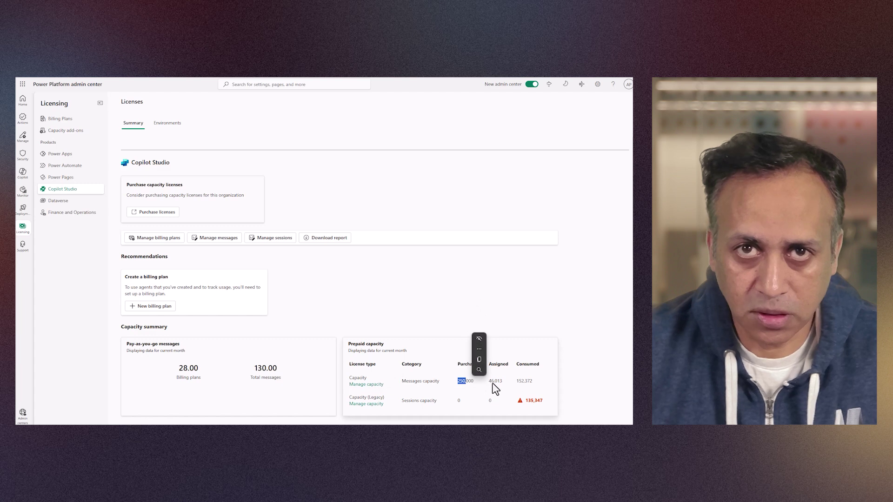
Raise the overage environment's allocation from 8000 to 200000 messages and enable Draw from the available capacity.
drag(493, 381, 532, 382)
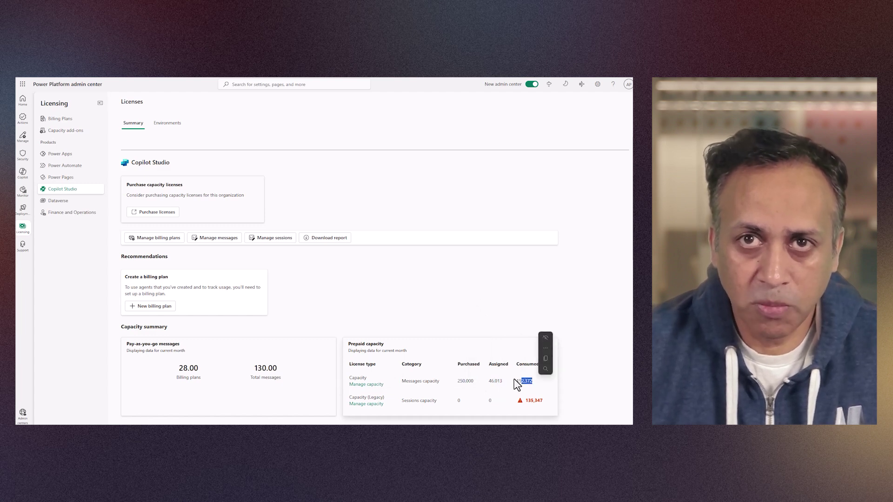
click(368, 385)
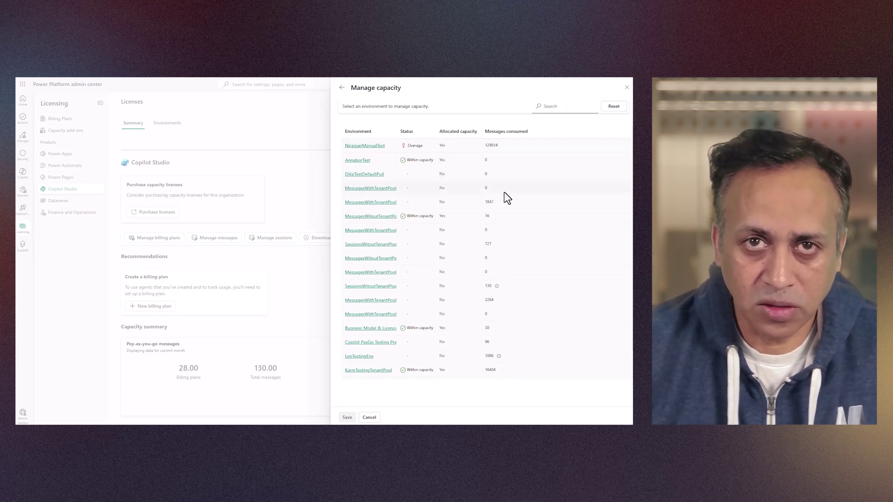
click(367, 146)
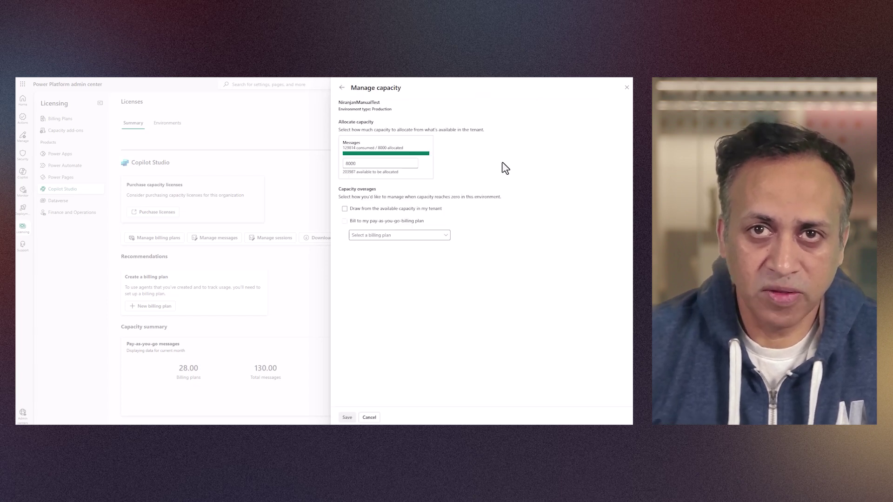
click(365, 163)
double_click(364, 163)
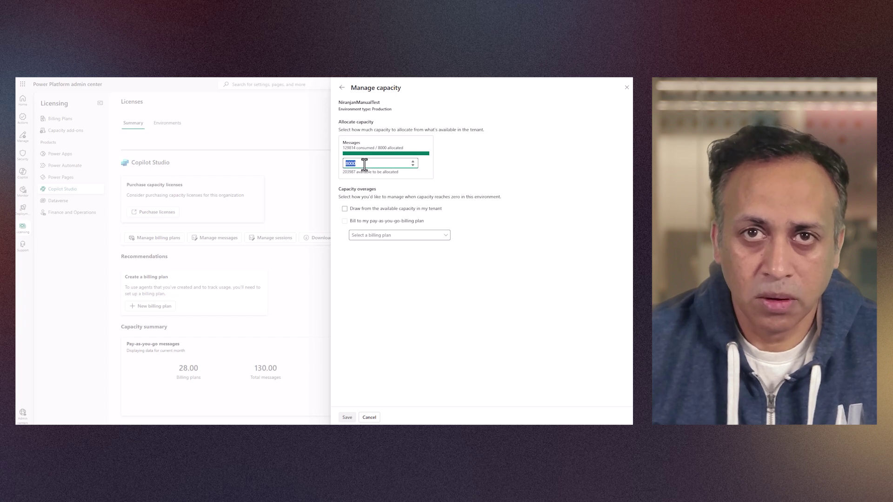
text(200000)
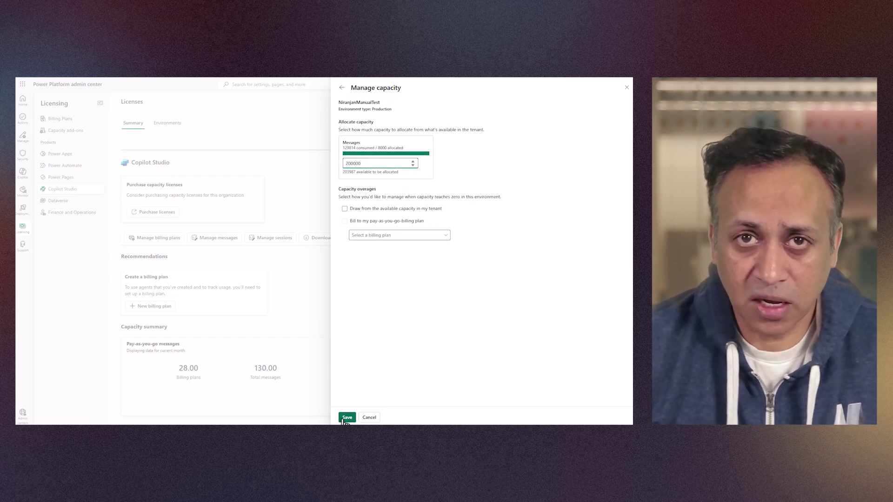
click(345, 418)
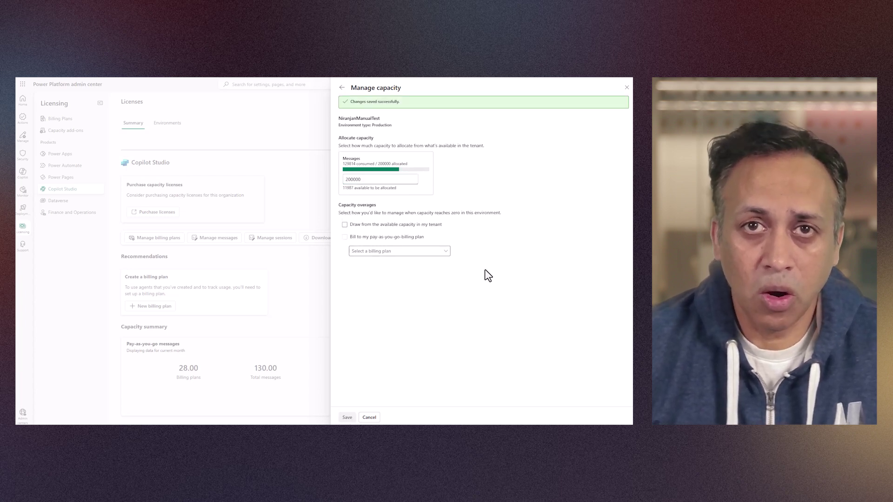
click(345, 208)
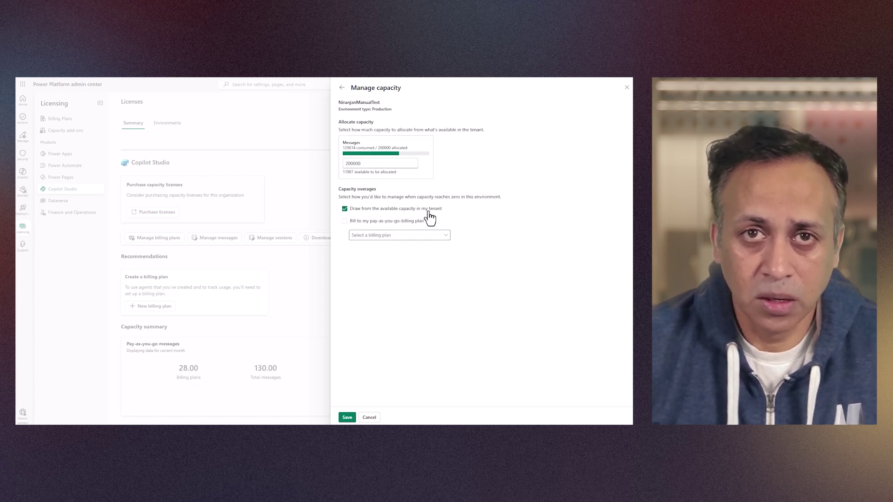
click(347, 417)
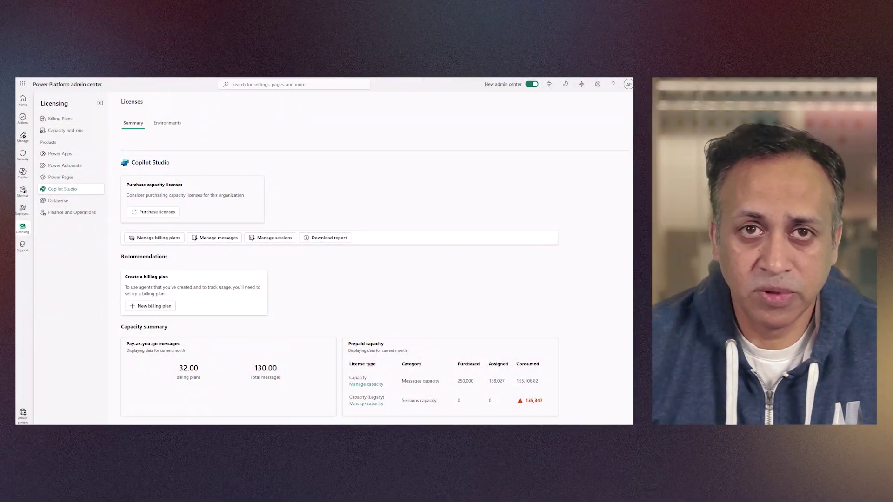
Scroll down the Copilot Studio licensing summary toward usage by environment.
scroll(624, 311, down, 7)
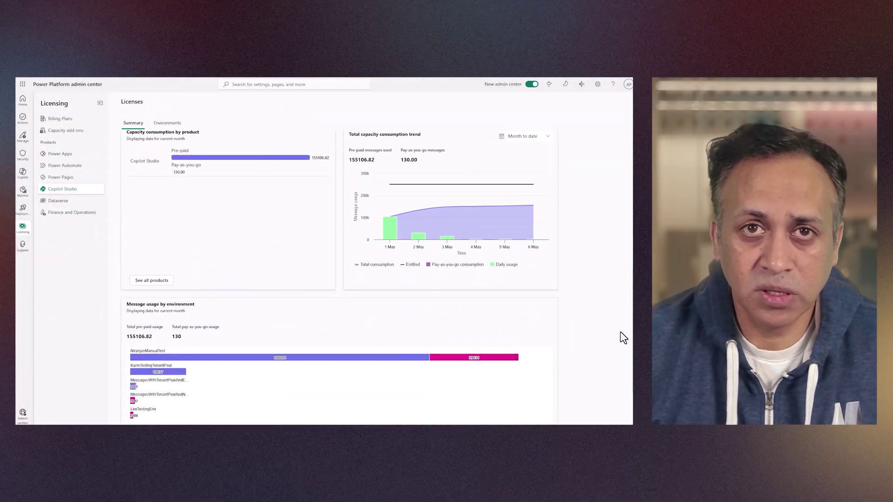
Inspect the Overage environment's bar, now at 29838, and list usage for all environments.
mouse_move(456, 362)
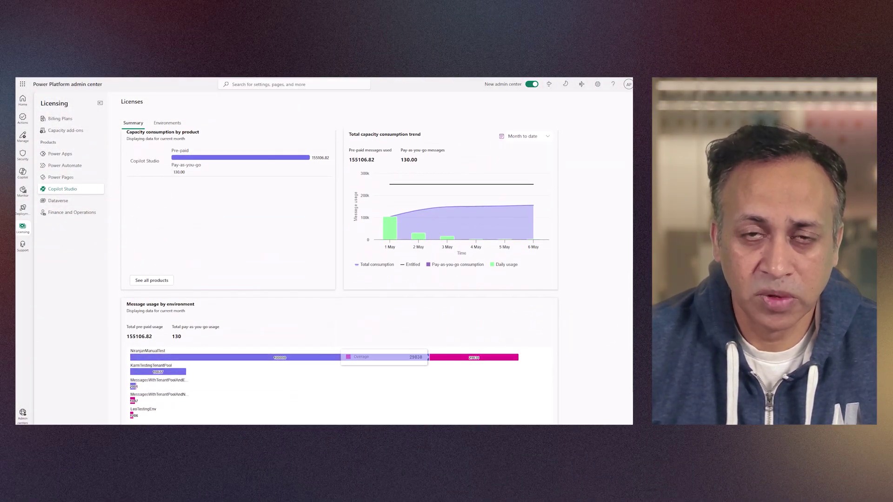
scroll(628, 354, down, 3)
click(169, 399)
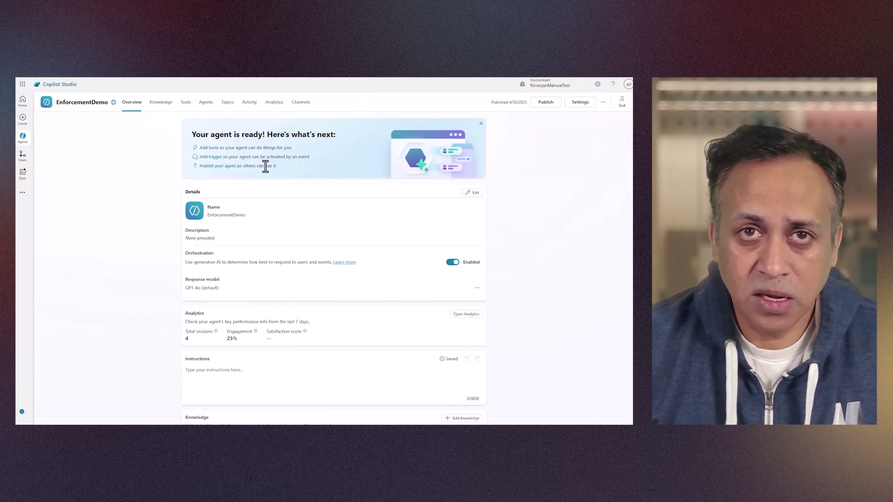
Check the EnforcementDemo agent's environment, then attempt to publish it and see the billing issue.
click(552, 86)
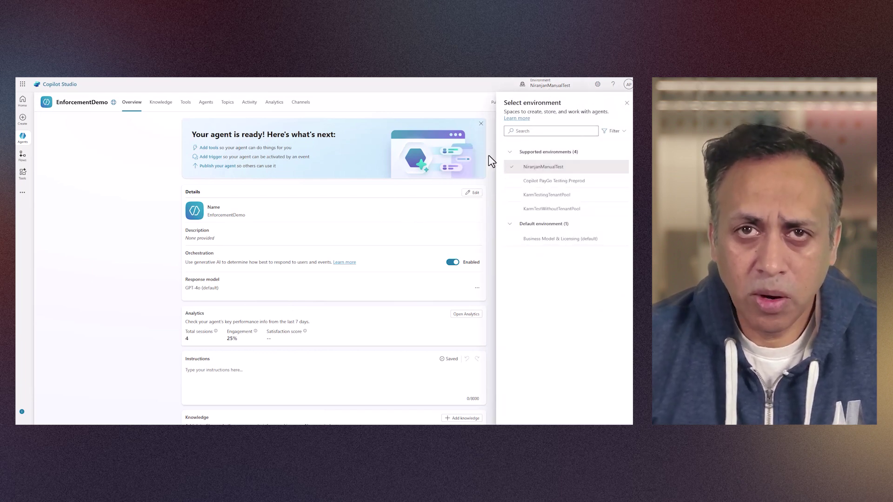
click(626, 106)
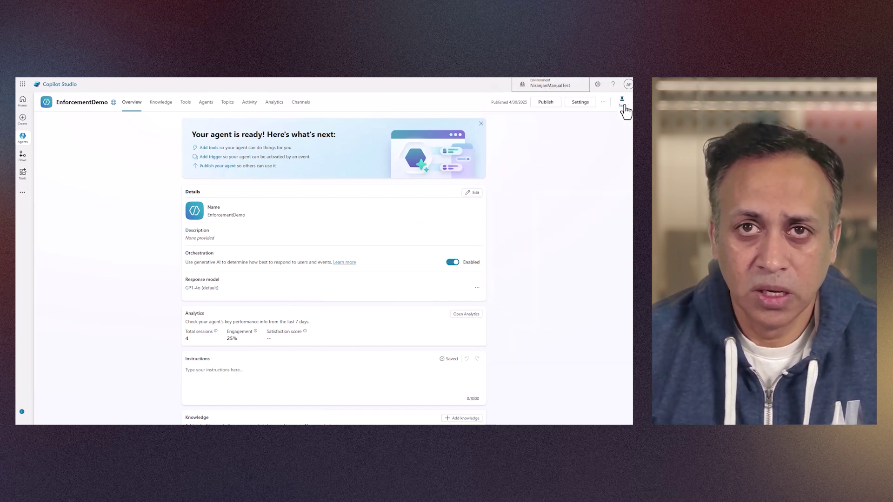
click(546, 102)
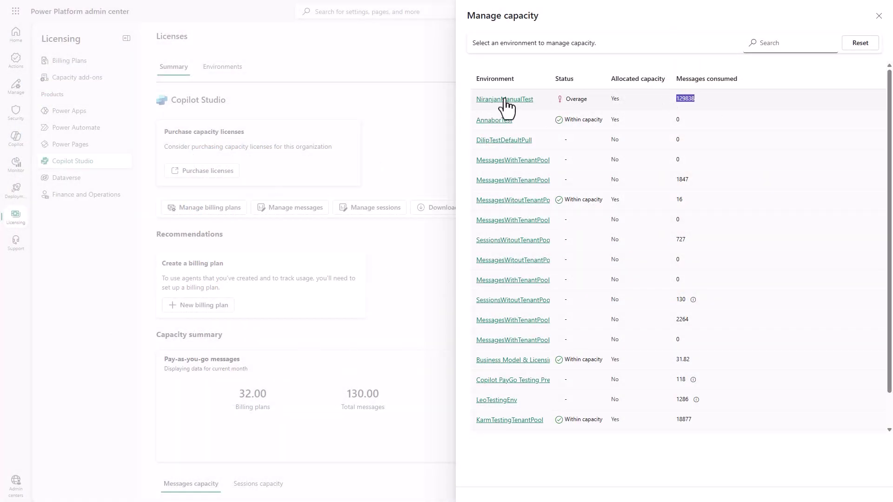
In the overage environment's capacity settings, toggle tenant-capacity drawing on and off and list billing plans.
click(503, 99)
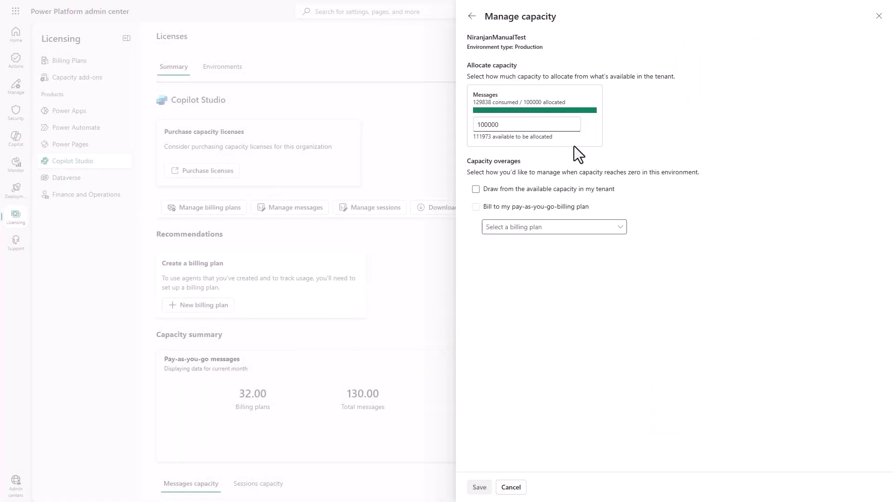
click(605, 188)
click(475, 189)
click(558, 228)
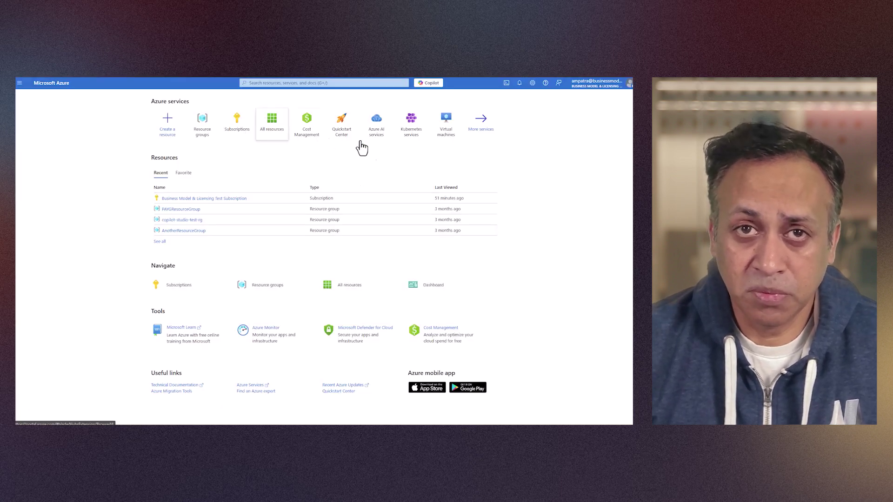
View subscriptions, noting the Owner role on the test subscription, then list resource groups from Home.
click(171, 291)
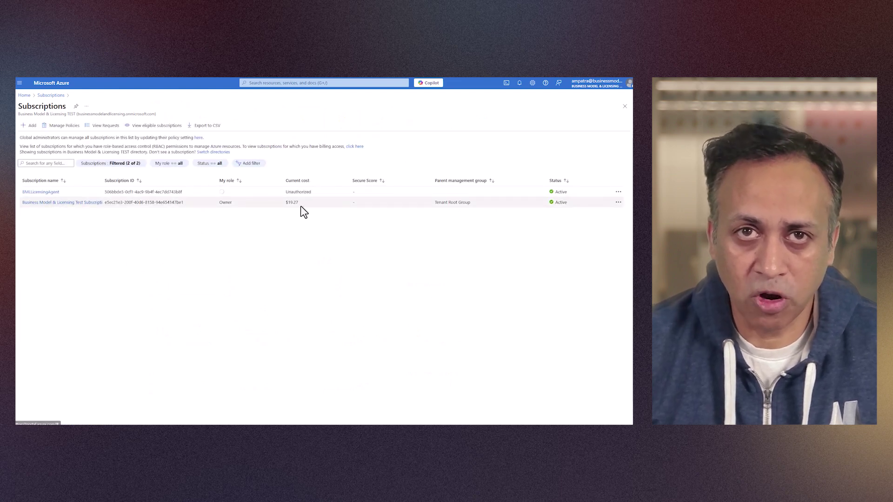
drag(228, 202, 239, 203)
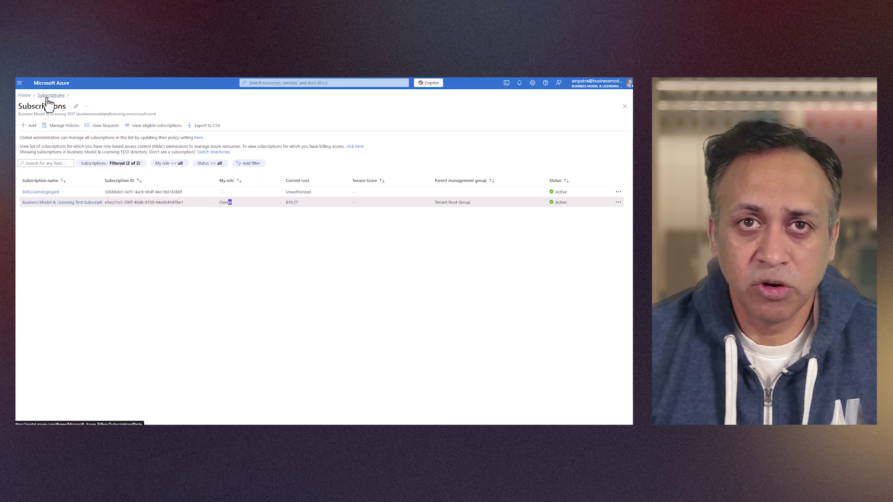
click(24, 95)
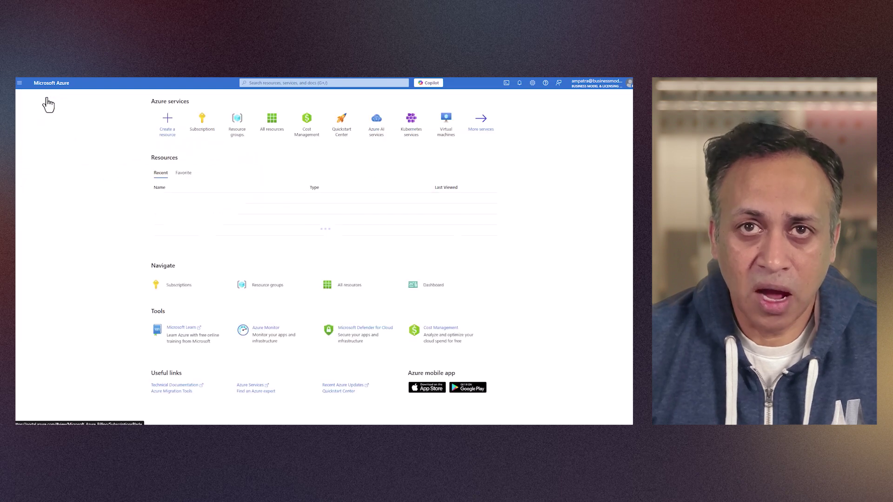
click(271, 287)
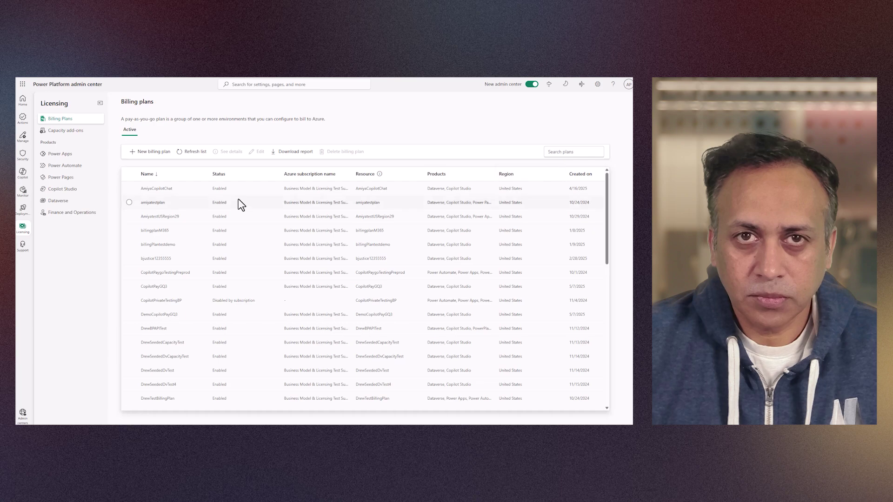
Start a new Azure-subscription billing plan named DemoCopilotPayGQ4.
click(155, 152)
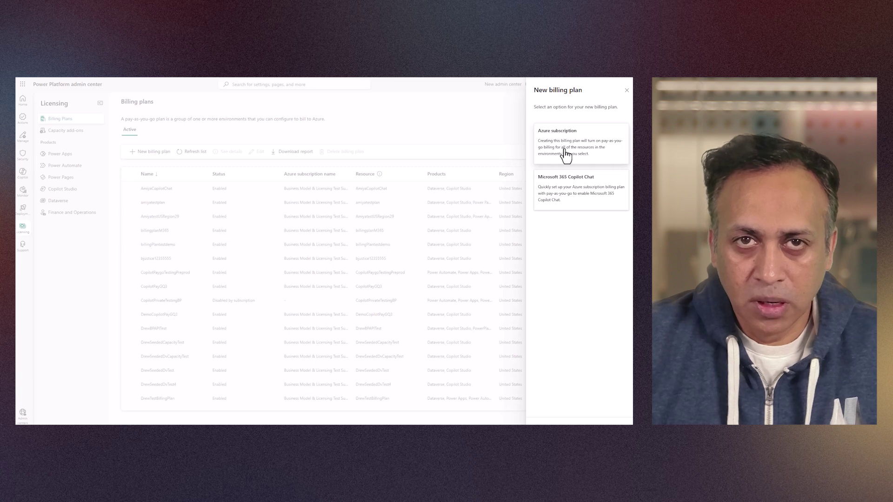
click(596, 155)
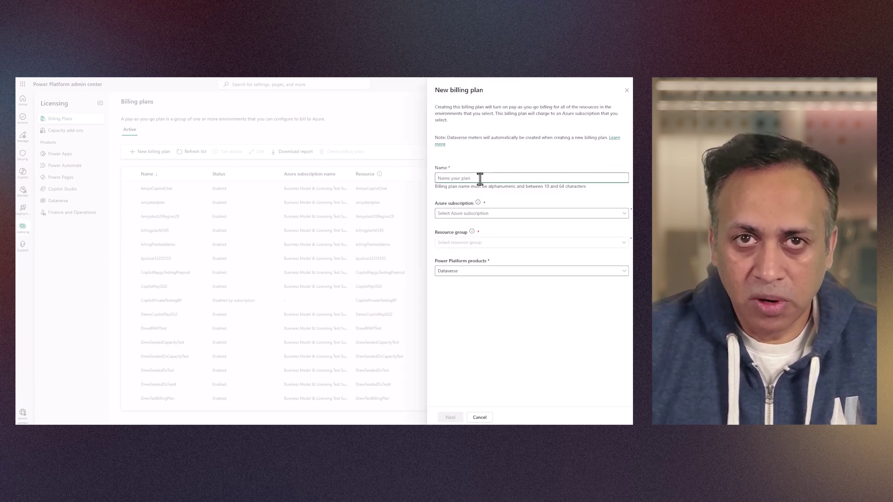
text(DemoCopilotPayGQ3)
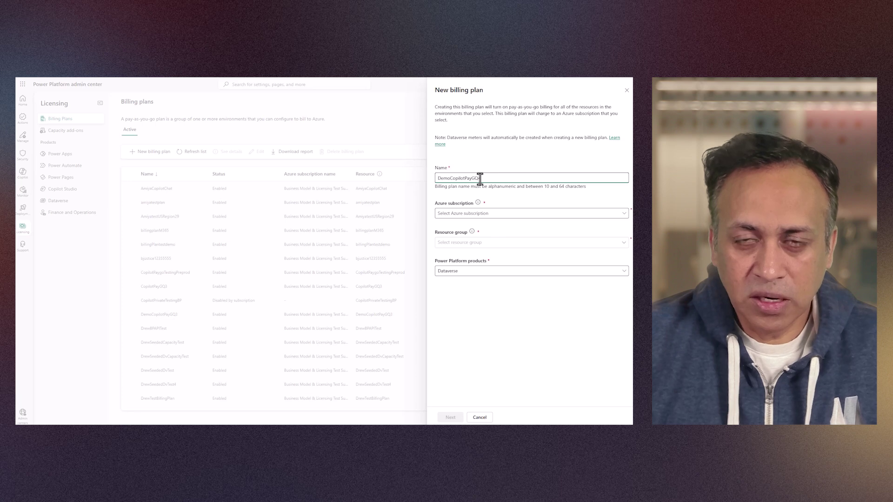
key(BackSpace)
text(4)
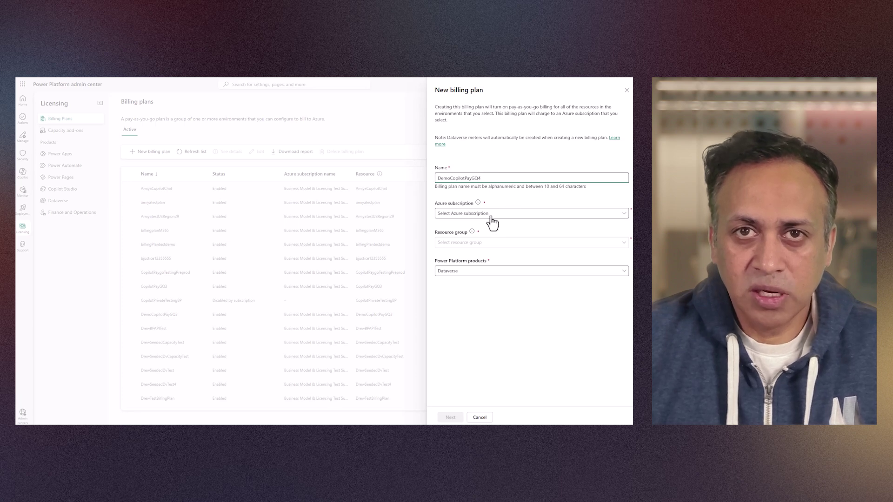
Assign the Business Model & Licensing Test Subscription and copilot-studio-test-rg, add Copilot Studio, and continue.
click(520, 215)
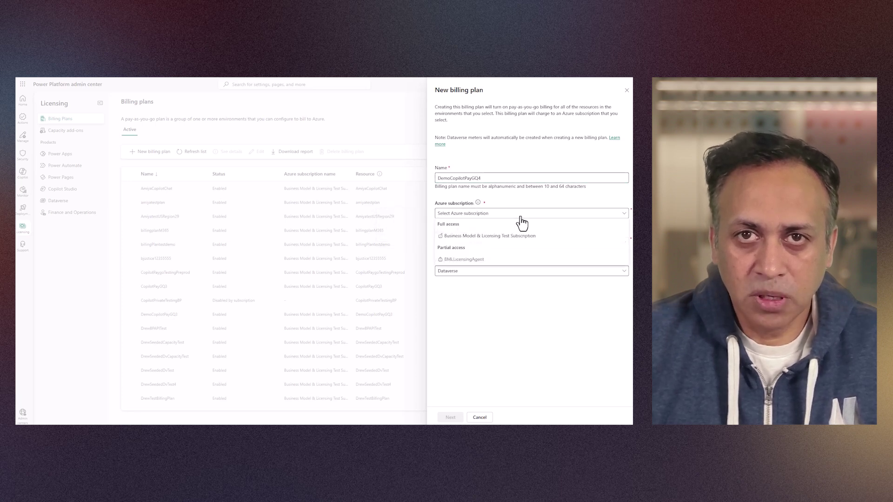
click(480, 237)
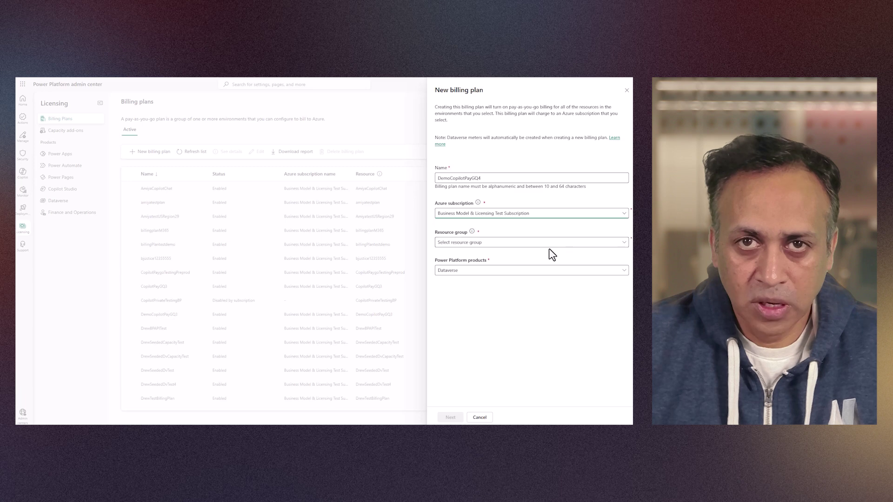
click(482, 243)
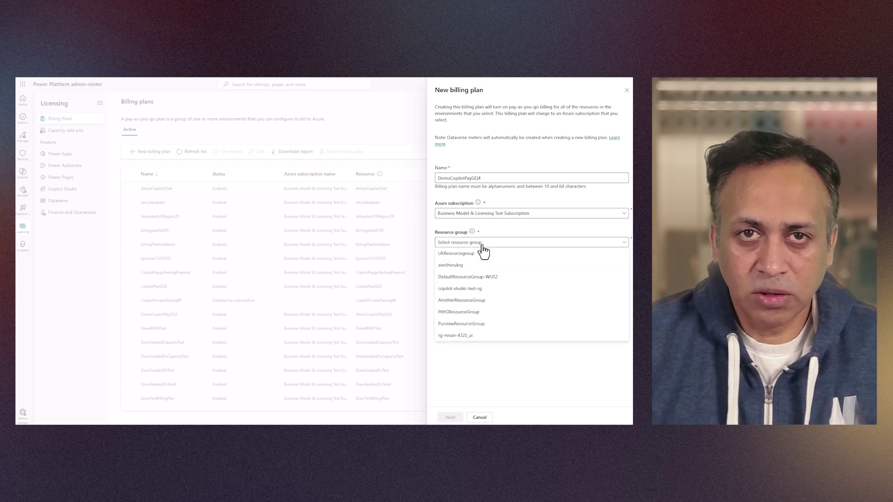
click(483, 290)
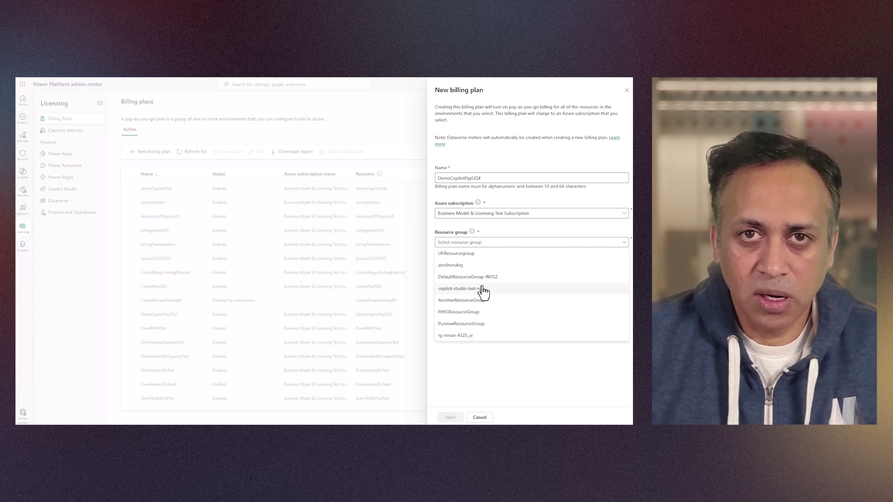
click(484, 290)
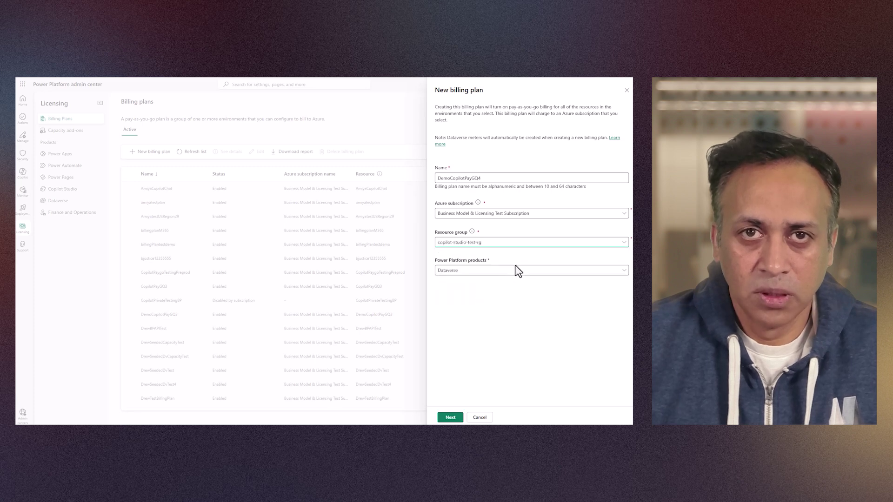
click(473, 274)
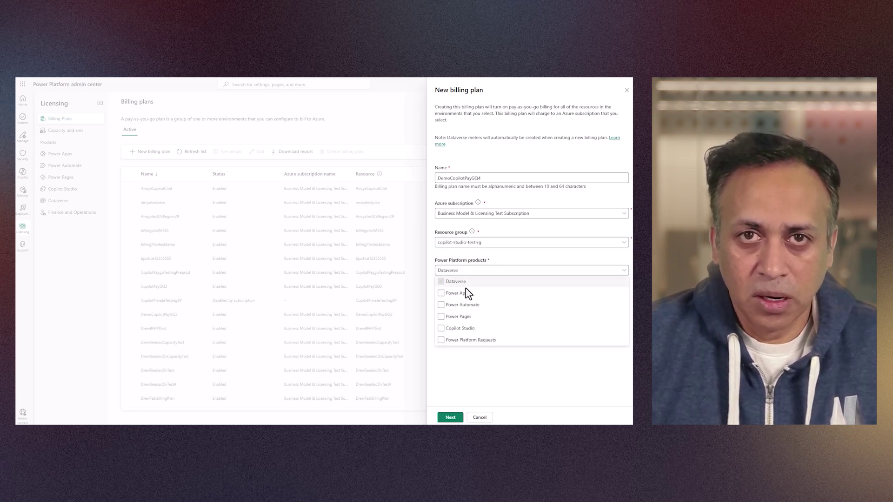
click(442, 330)
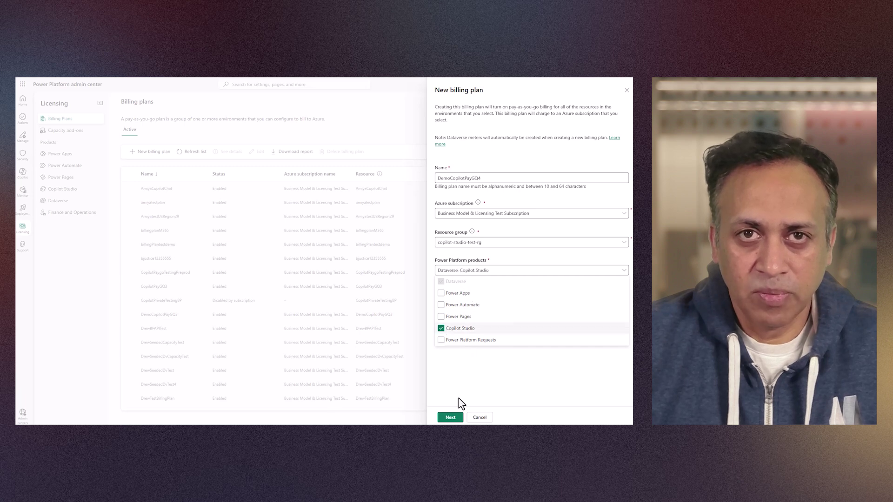
click(449, 418)
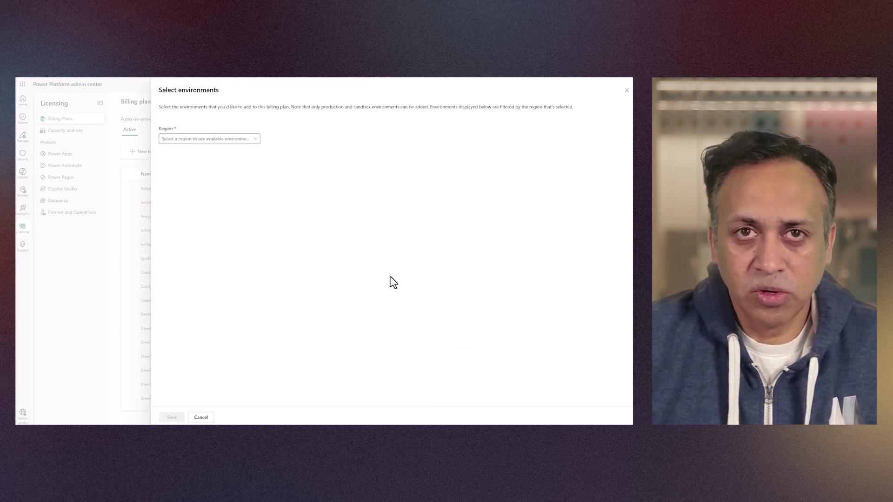
Filter to the United States region, tick the Copilot PayGo testing environment, and save.
drag(293, 107, 530, 107)
click(385, 170)
click(243, 139)
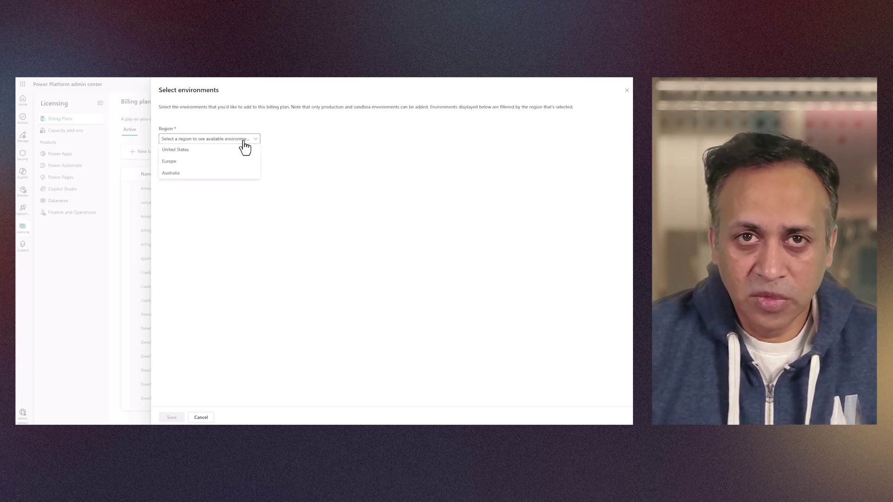
click(175, 149)
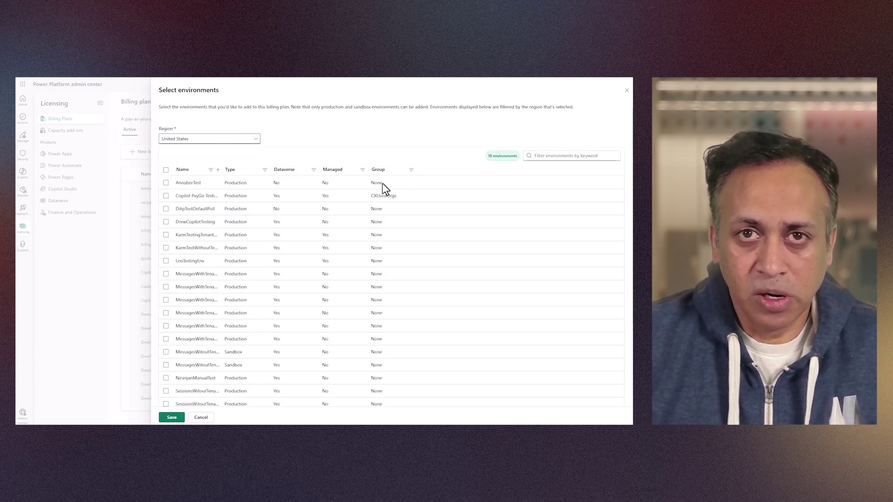
click(166, 196)
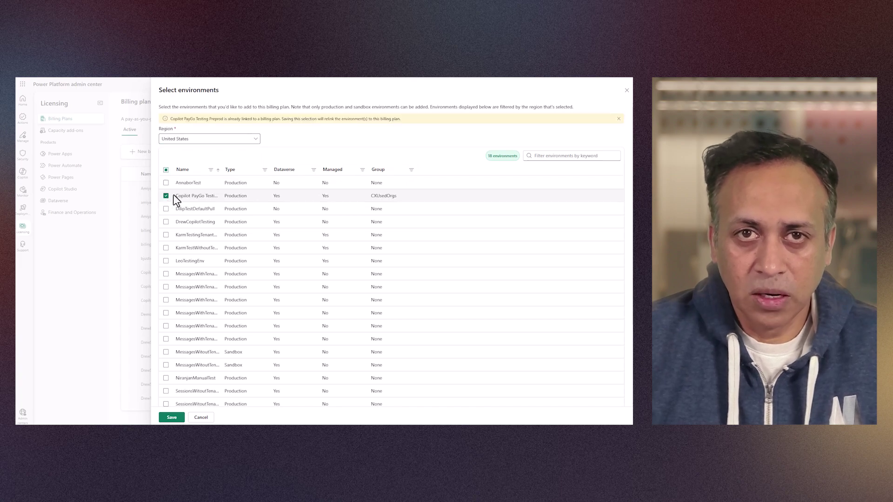
click(170, 418)
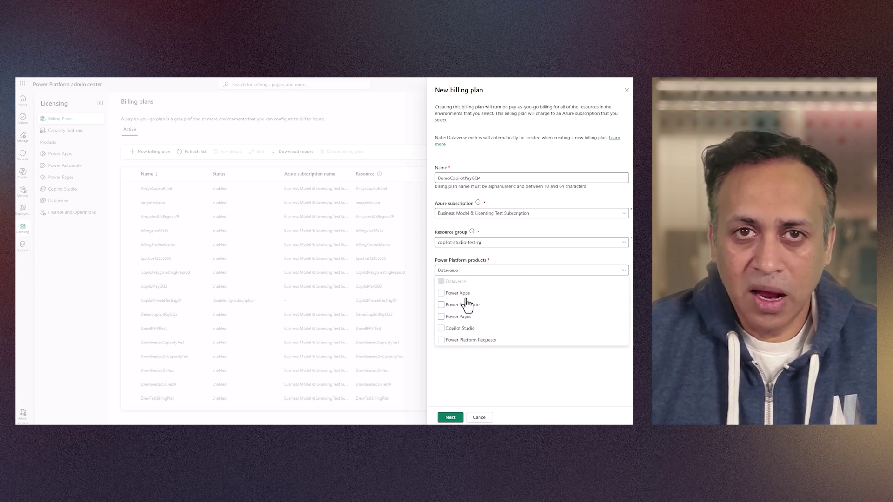
Re-include Copilot Studio in the plan's products and return to environment selection.
click(440, 330)
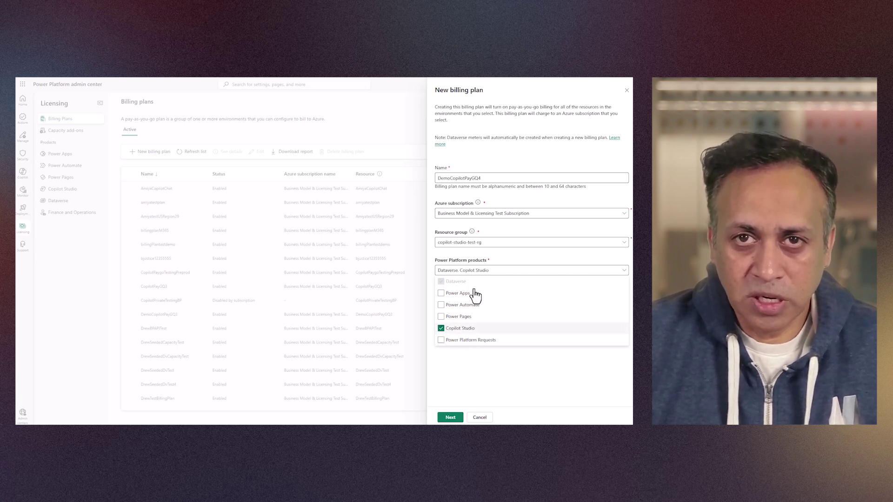
click(449, 418)
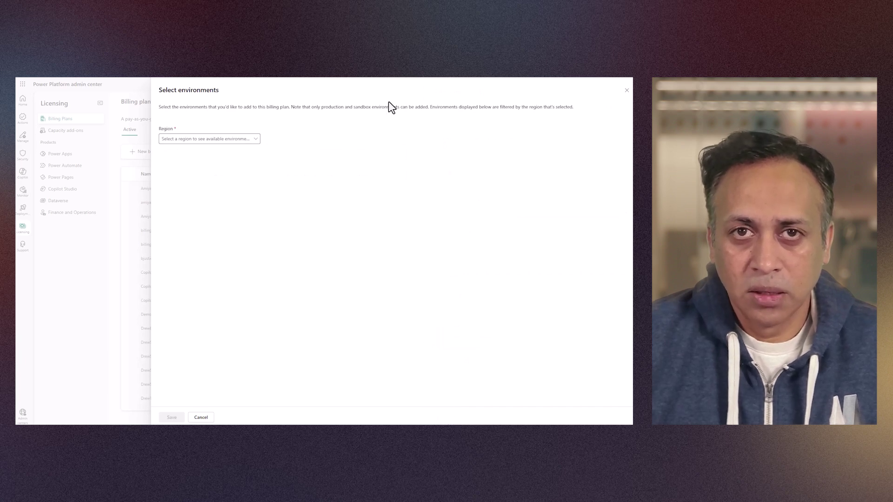
double_click(296, 106)
click(358, 295)
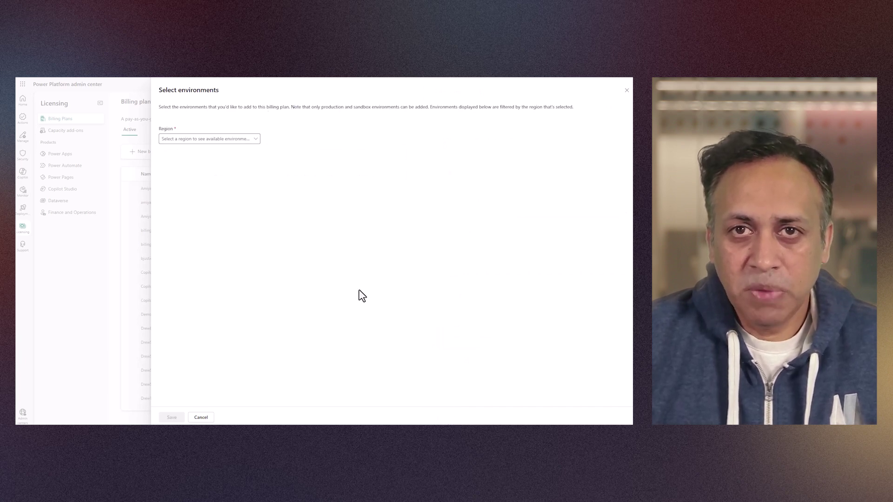
Pick United States again, select the Copilot PayGo testing environment, and save the plan.
drag(294, 106, 526, 106)
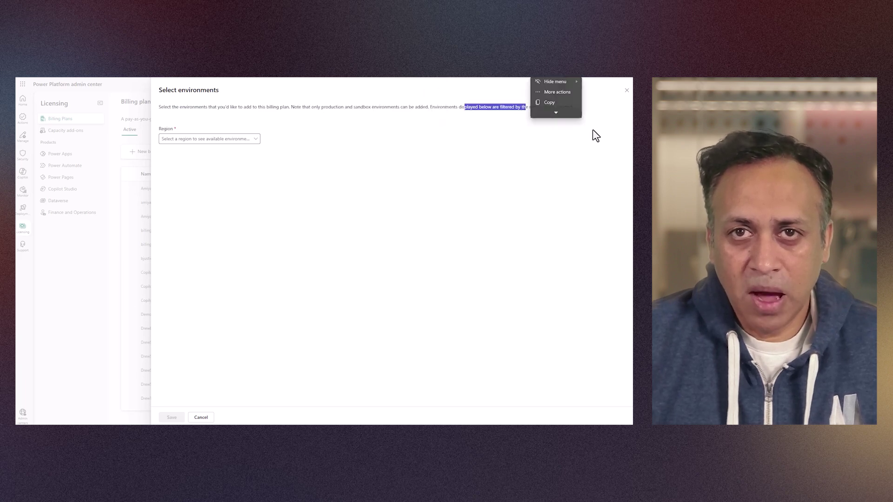
click(593, 135)
click(244, 140)
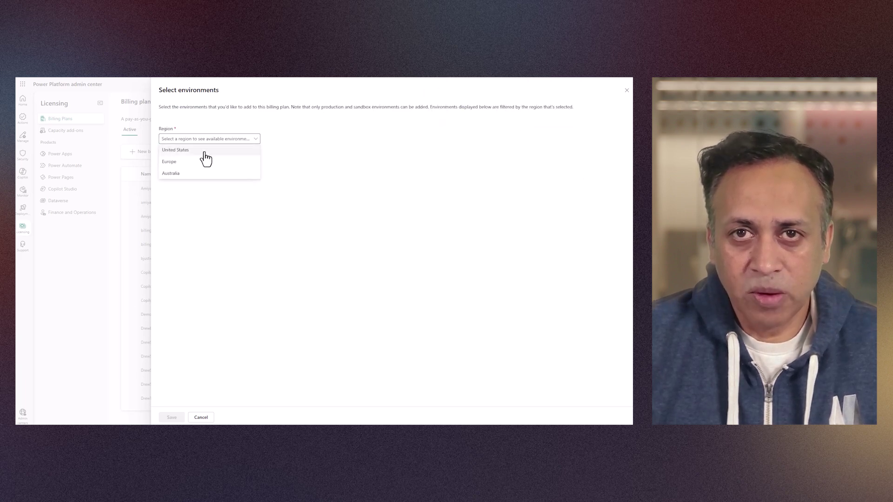
click(170, 152)
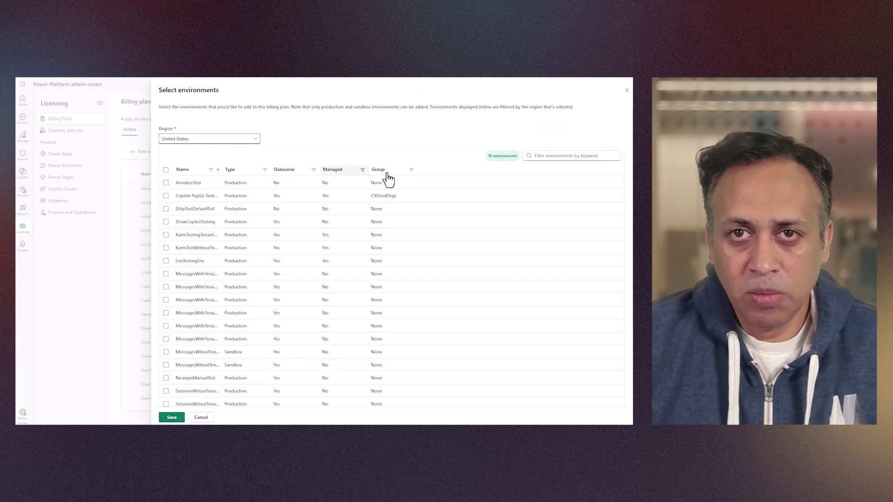
click(166, 197)
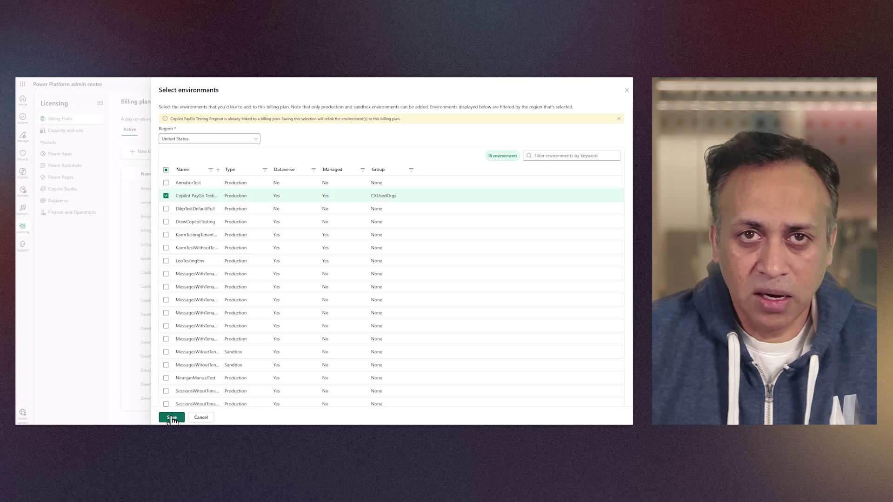
click(172, 418)
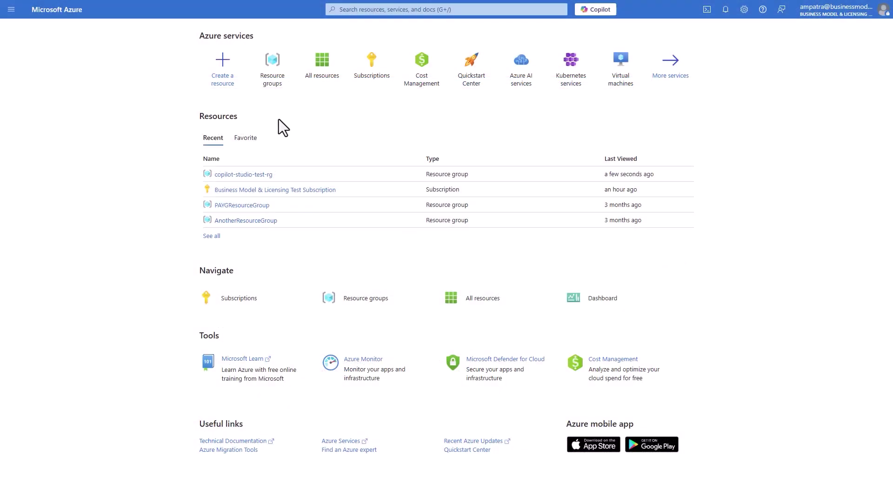
Open copilot-studio-test-rg, show hidden types, and open the DemoCopilotPayGQ4 resource.
click(272, 78)
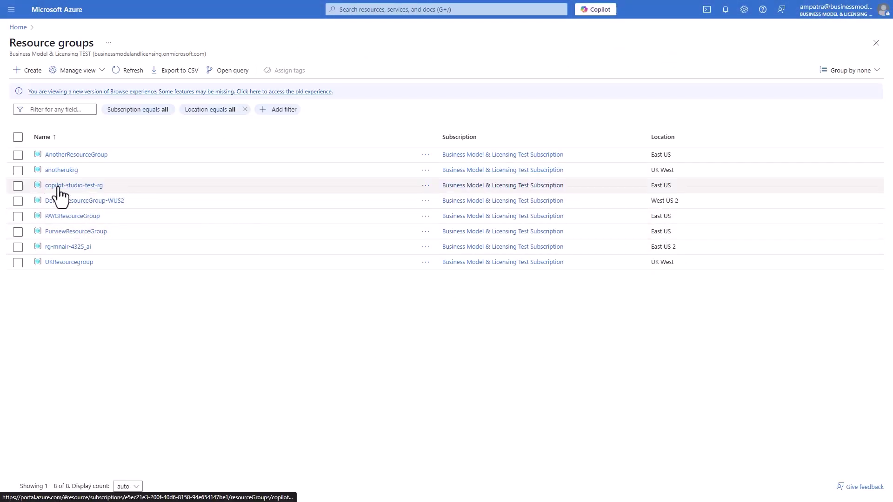
click(51, 188)
click(377, 200)
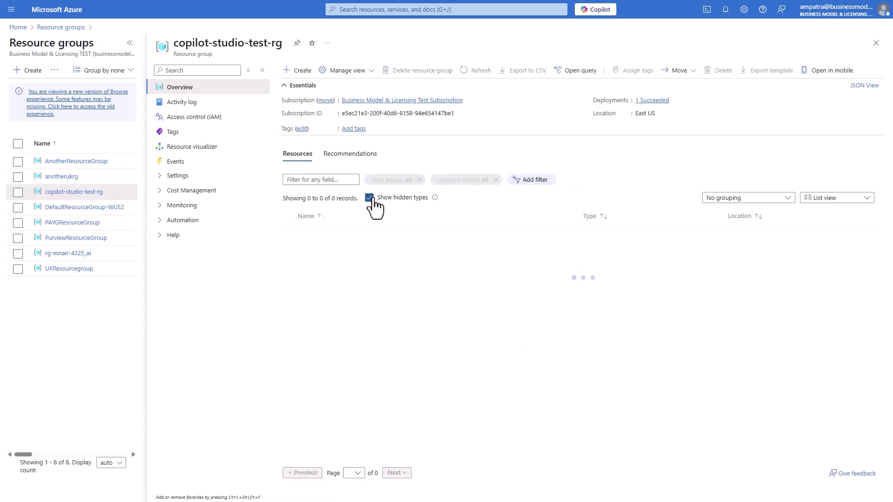
click(334, 323)
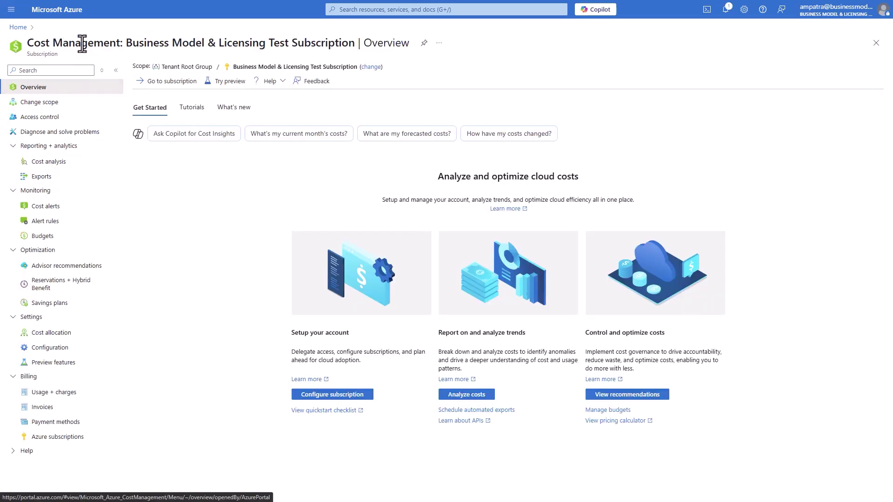
Open the subscription's Cost analysis and load the saved 'my View' cost report.
drag(35, 46, 75, 47)
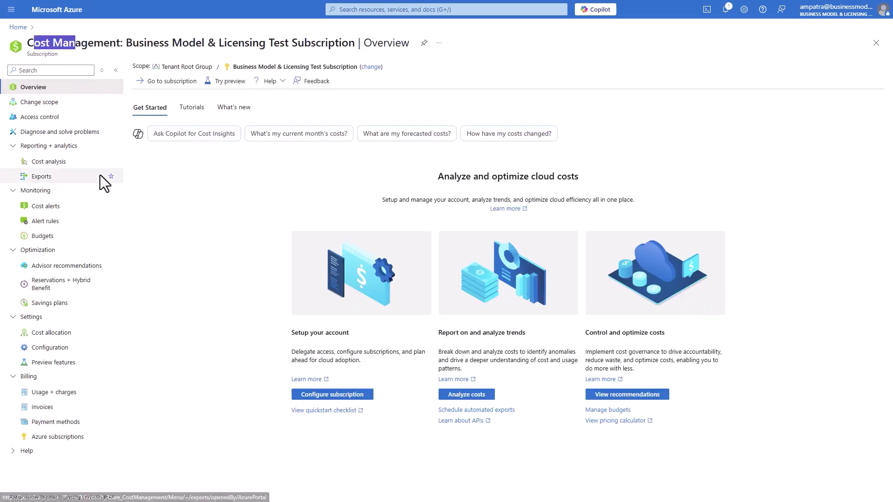
click(63, 163)
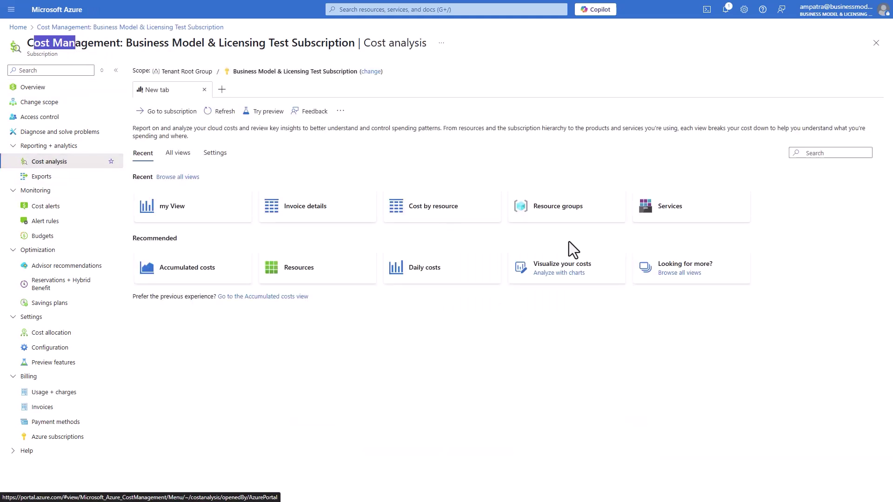
click(189, 222)
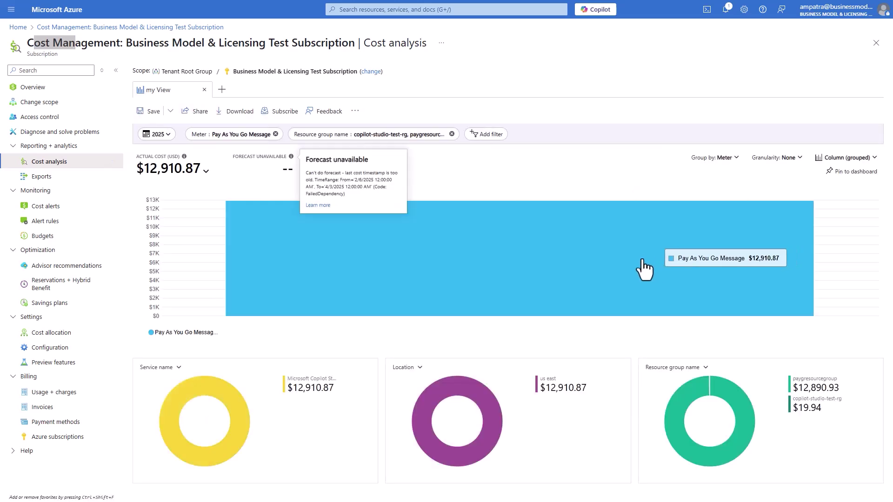
Keep the Pay As You Go Message meter filter and review the resource groups it covers.
click(255, 135)
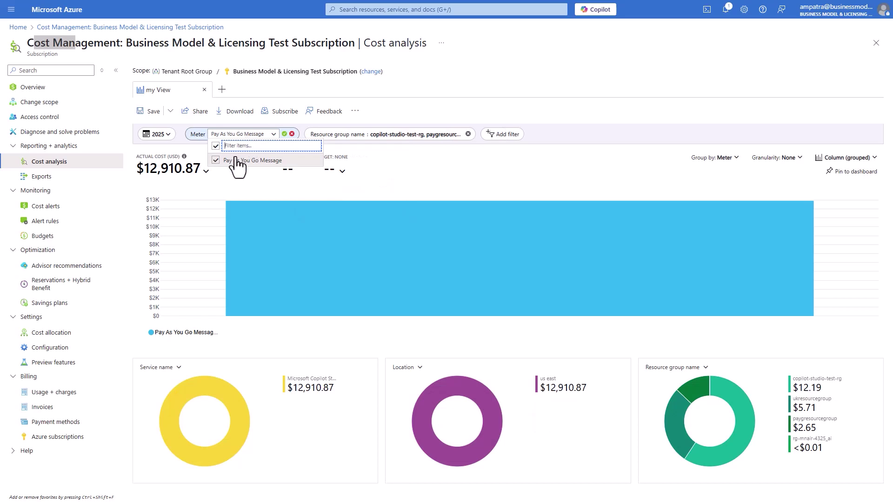
click(401, 139)
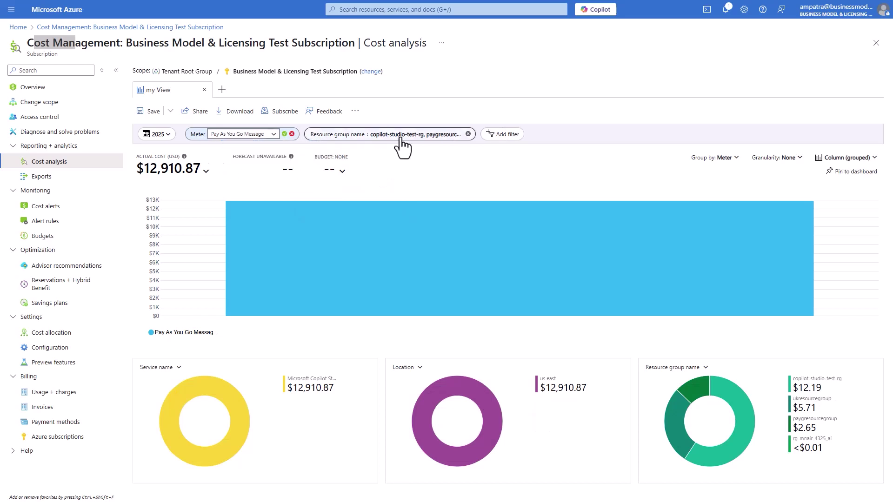
click(412, 136)
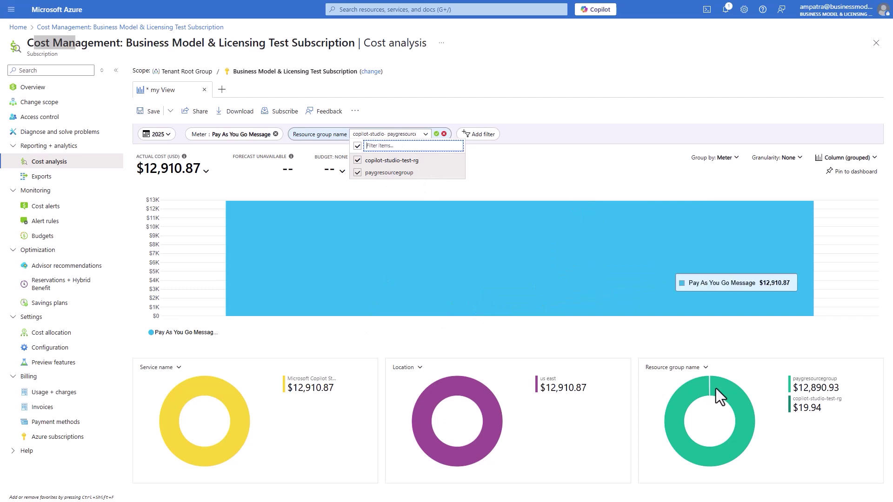
mouse_move(669, 441)
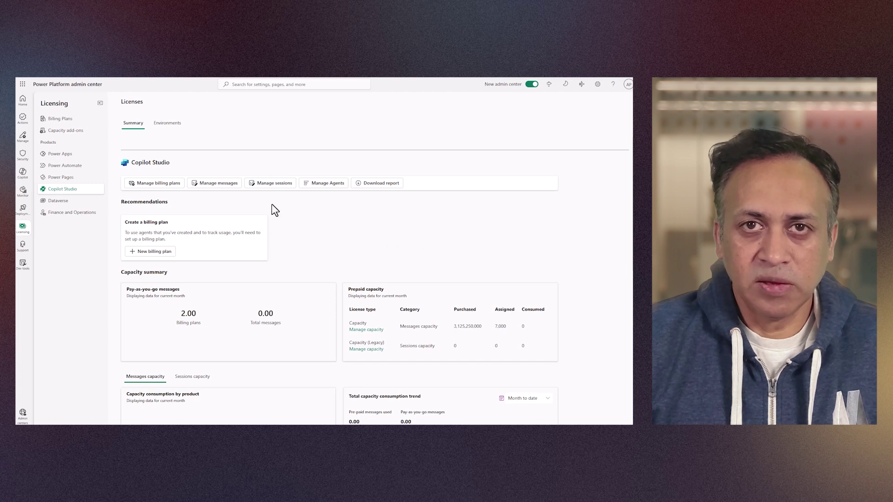
From the Copilot Studio licensing summary, go to the list of agents.
click(320, 186)
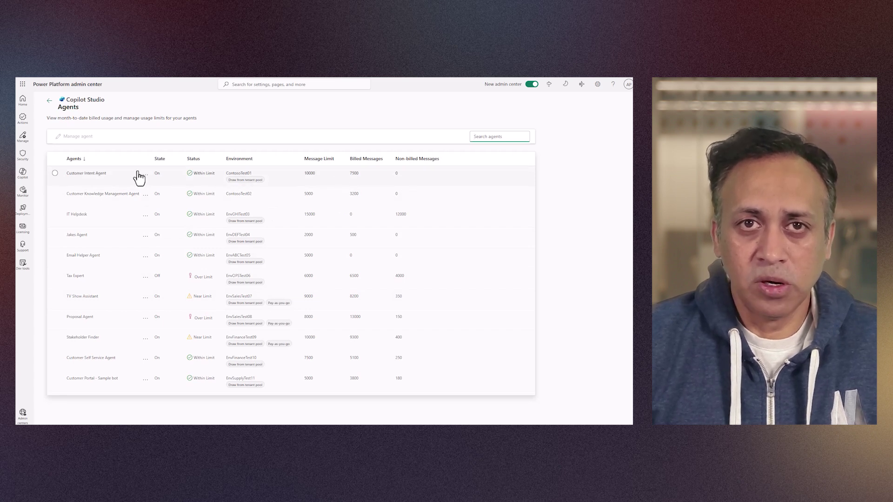
Select the Customer Intent Agent row in the Copilot Studio agents list.
click(55, 173)
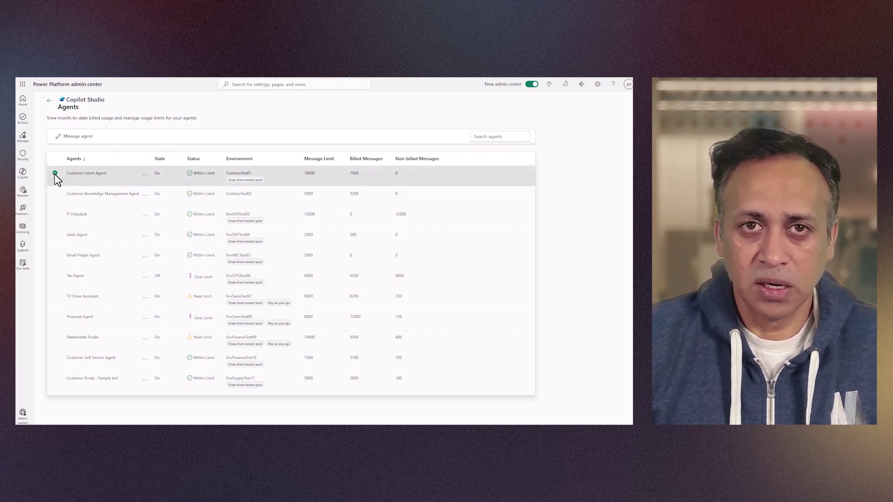
click(73, 136)
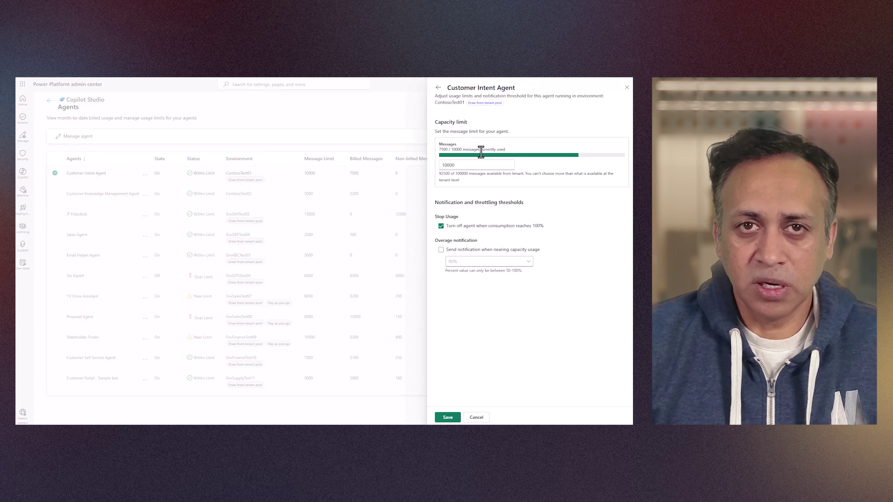
click(462, 165)
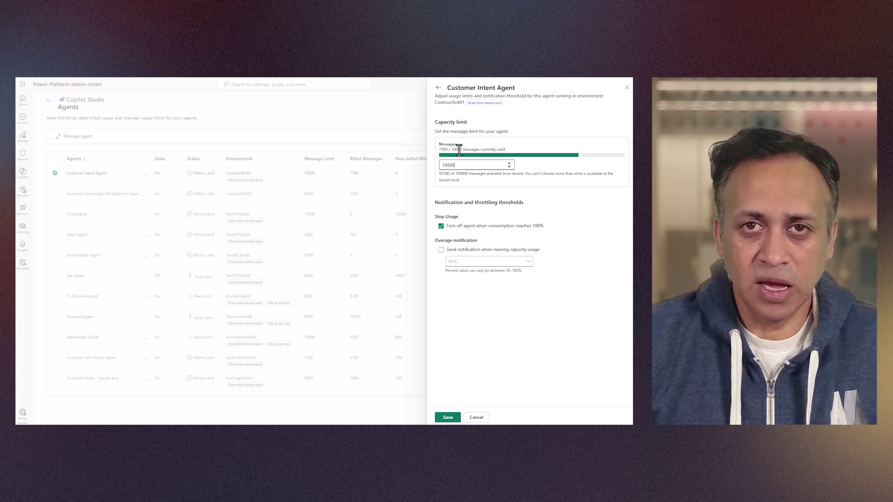
click(480, 419)
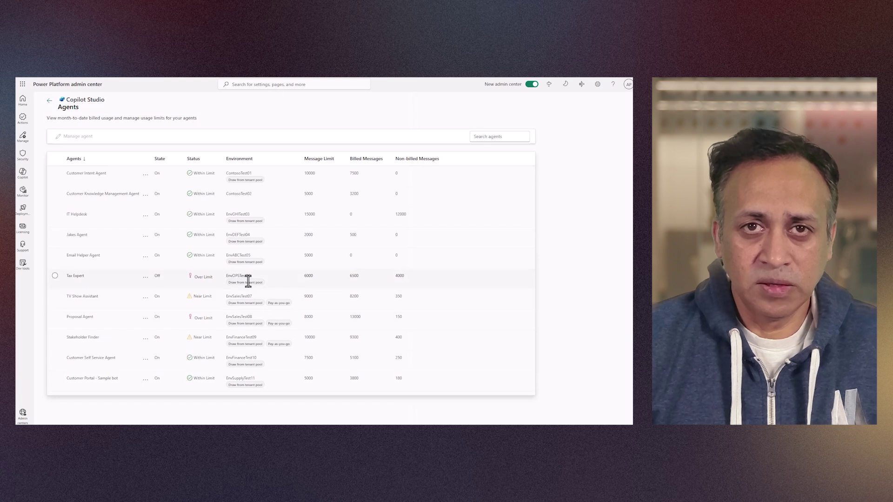
click(55, 300)
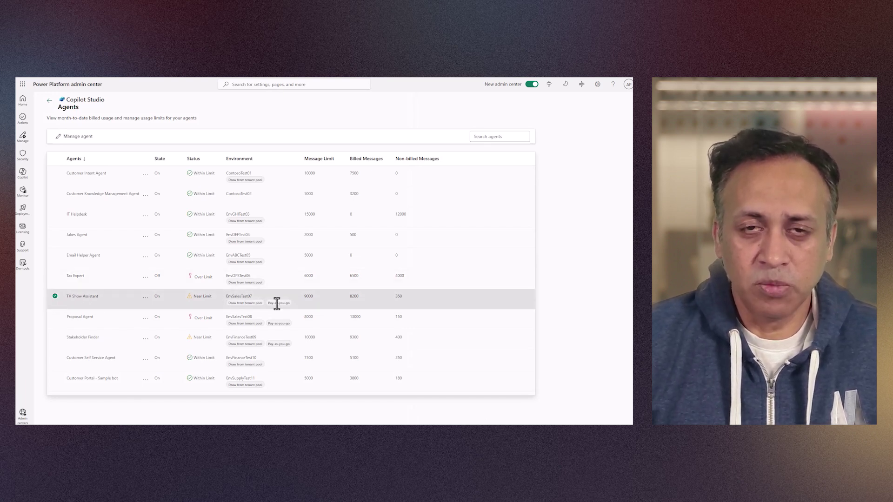
click(78, 137)
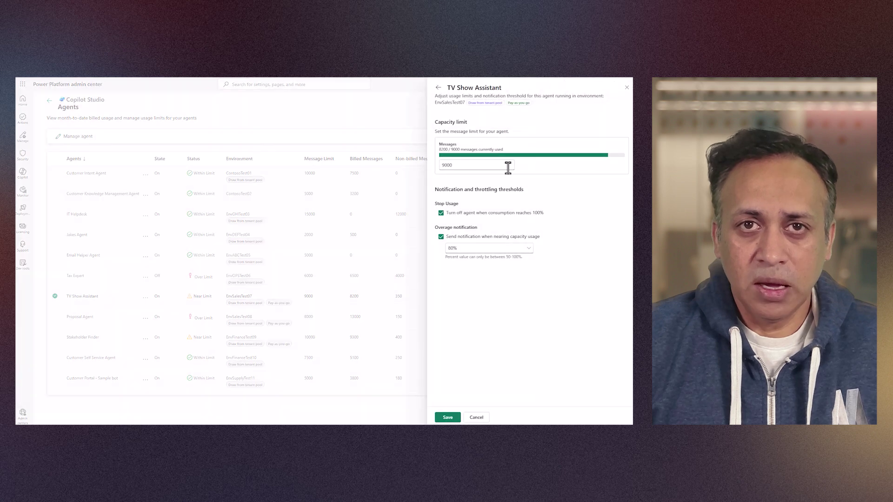
click(473, 165)
double_click(473, 164)
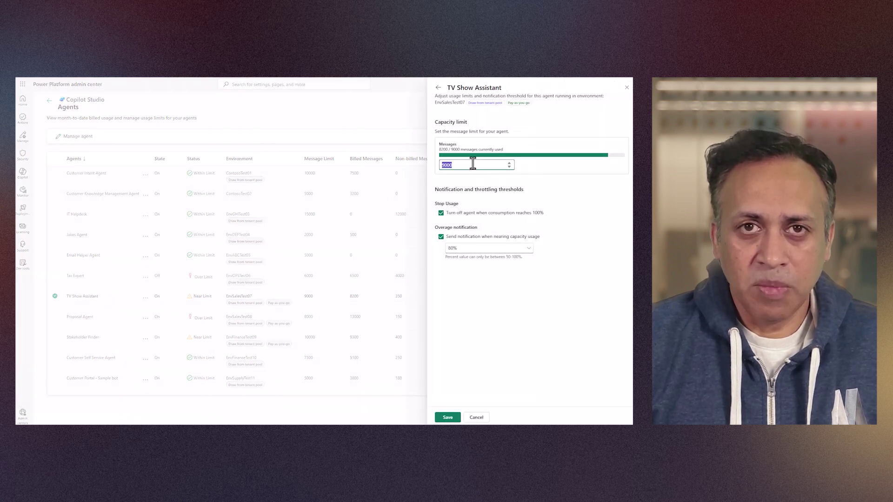
text(234234)
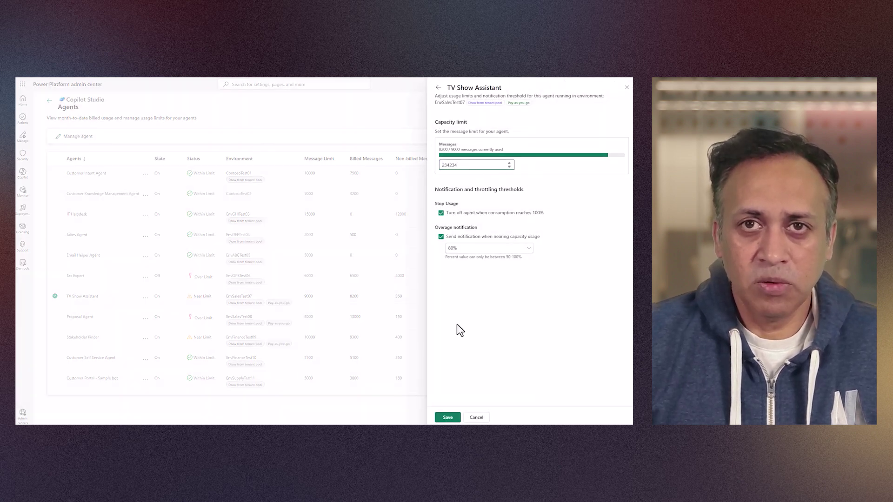
click(478, 418)
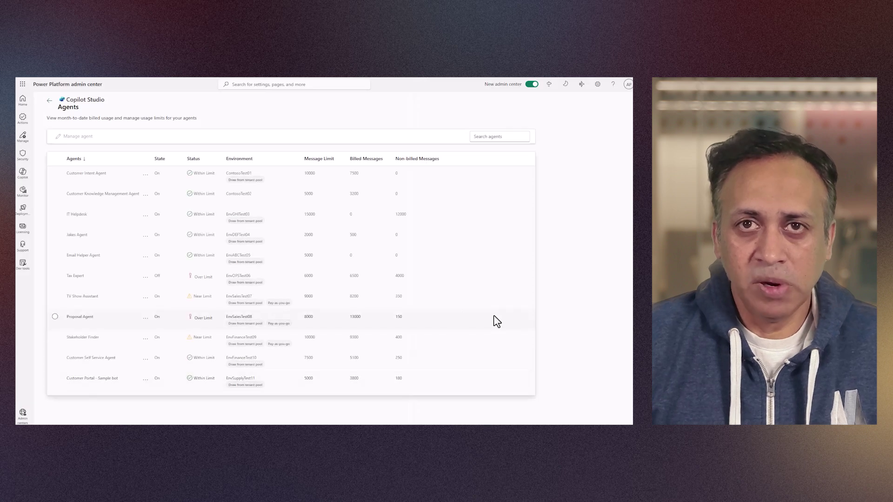
click(146, 176)
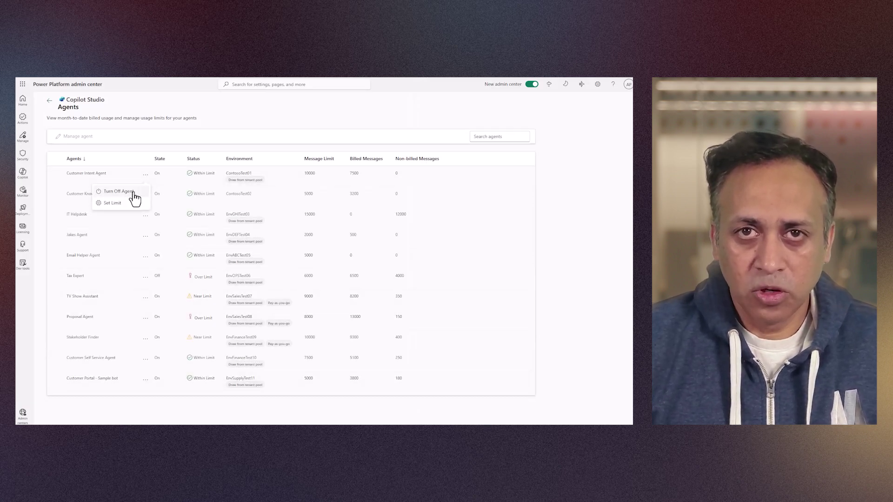
Turn off the Customer Intent Agent and confirm in the dialog.
click(133, 193)
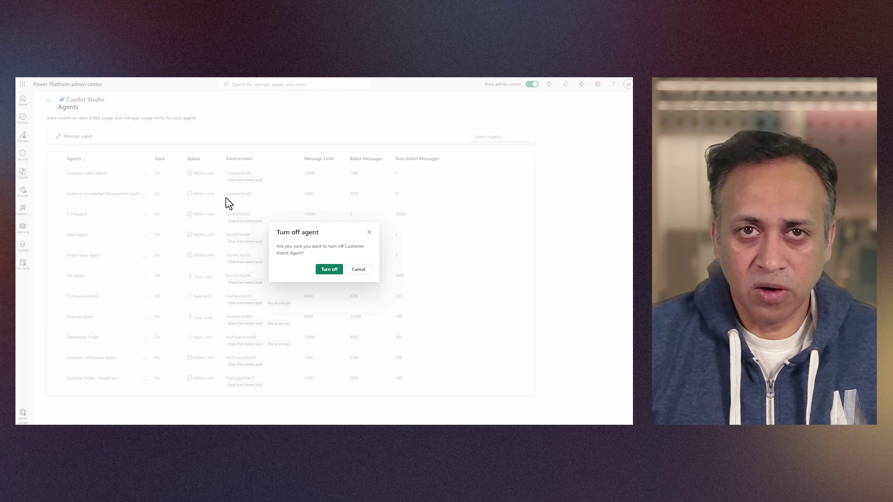
click(329, 270)
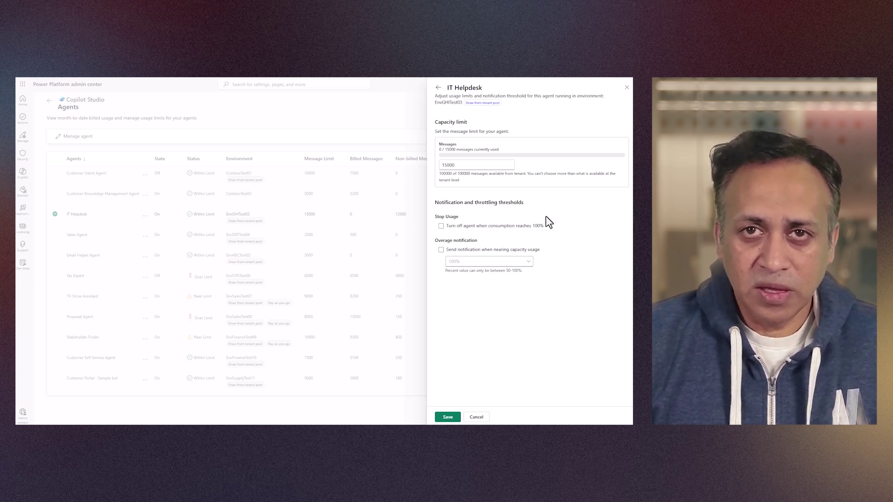
Leave IT Helpdesk's near-capacity notification disabled and turn the agent off at 100% consumption.
click(444, 251)
click(519, 265)
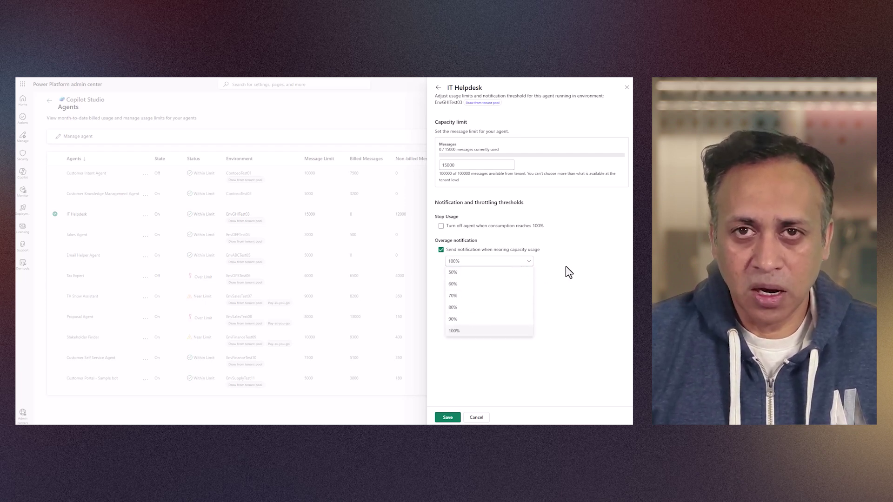
click(557, 293)
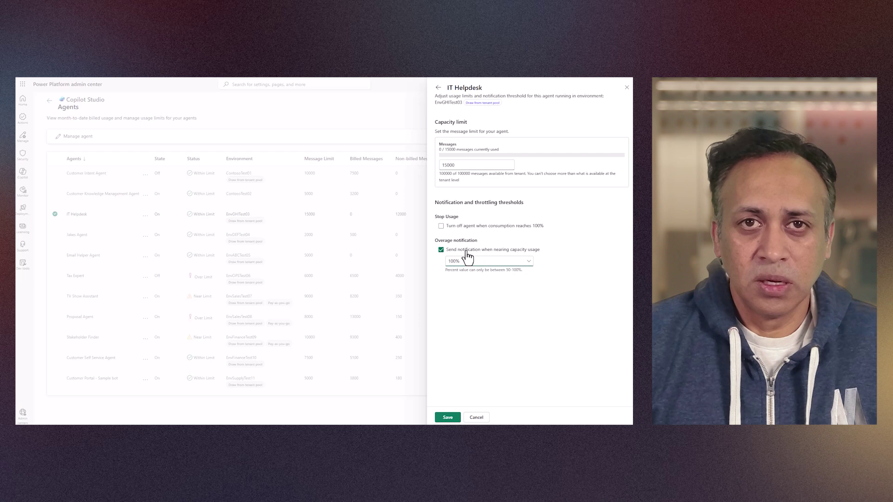
click(441, 250)
click(441, 226)
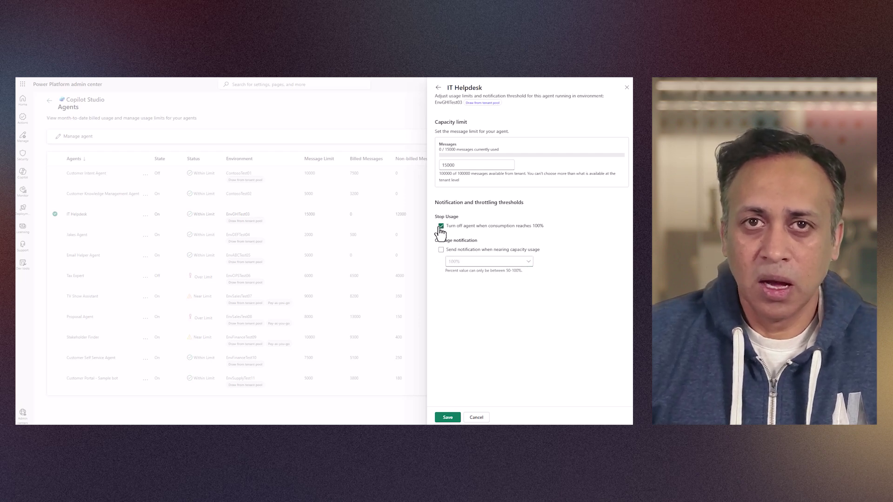